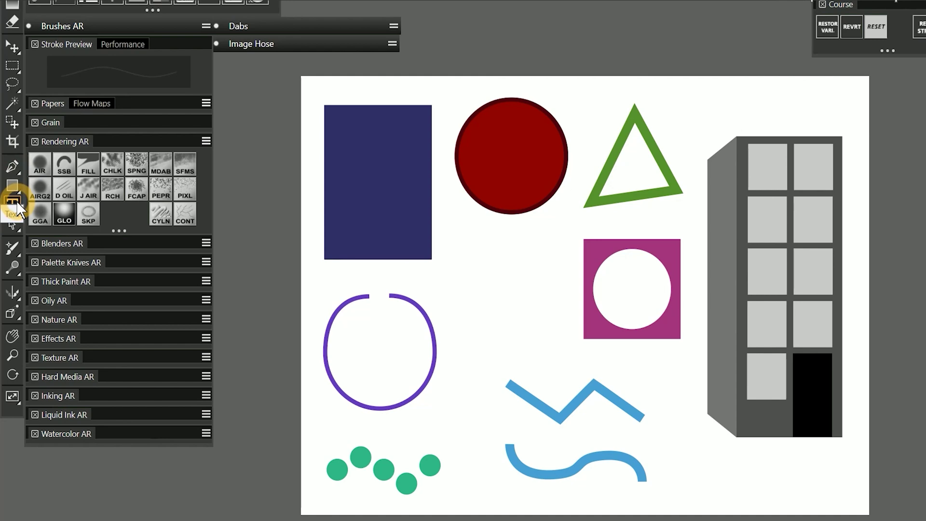
Step: Show the Shape Attributes for the rectangle using the Shape Selection tool, and select the circle layer to view its attributes
{"action": "left_click", "coordinate": [14, 222]}
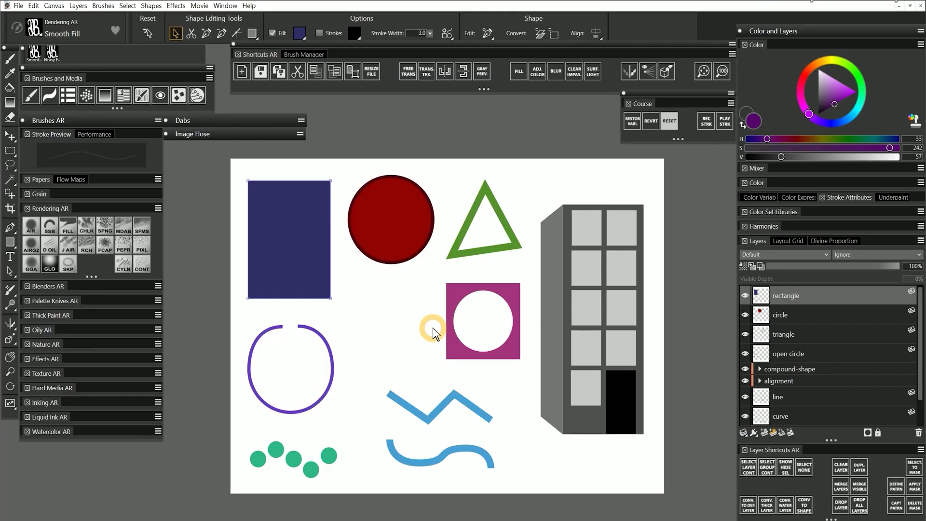
{"action": "left_click", "coordinate": [447, 33]}
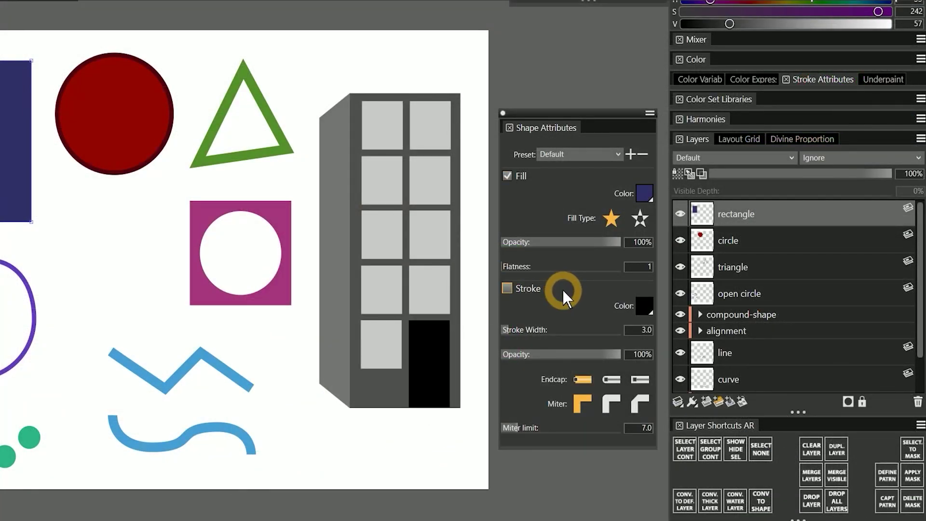
{"action": "left_click", "coordinate": [761, 240]}
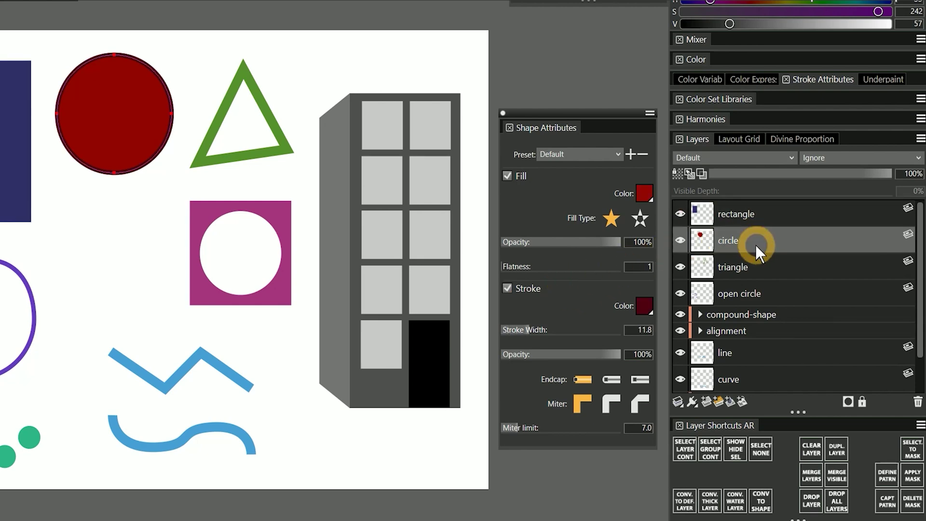
{"action": "left_click", "coordinate": [10, 271]}
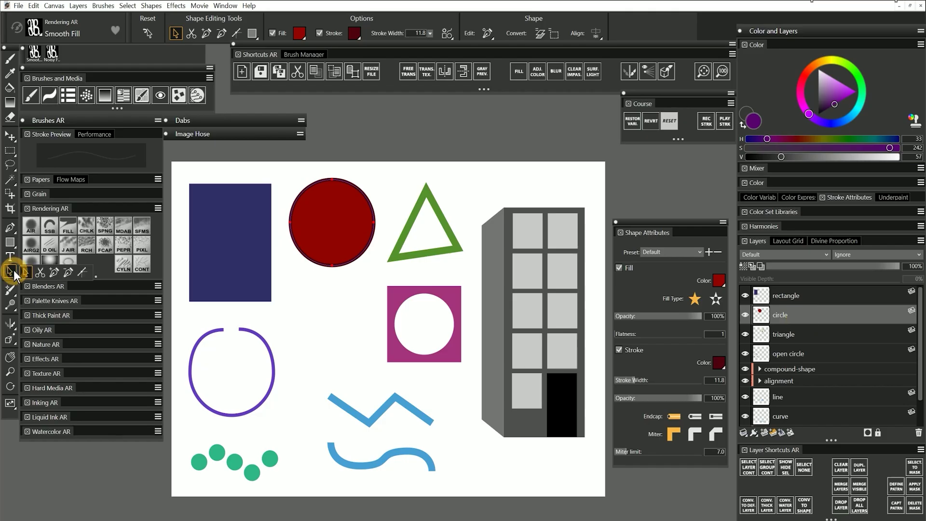
Step: Select the rectangle layer with the Layer Adjuster and give the shape a black stroke 13.8 wide
{"action": "left_click", "coordinate": [789, 297]}
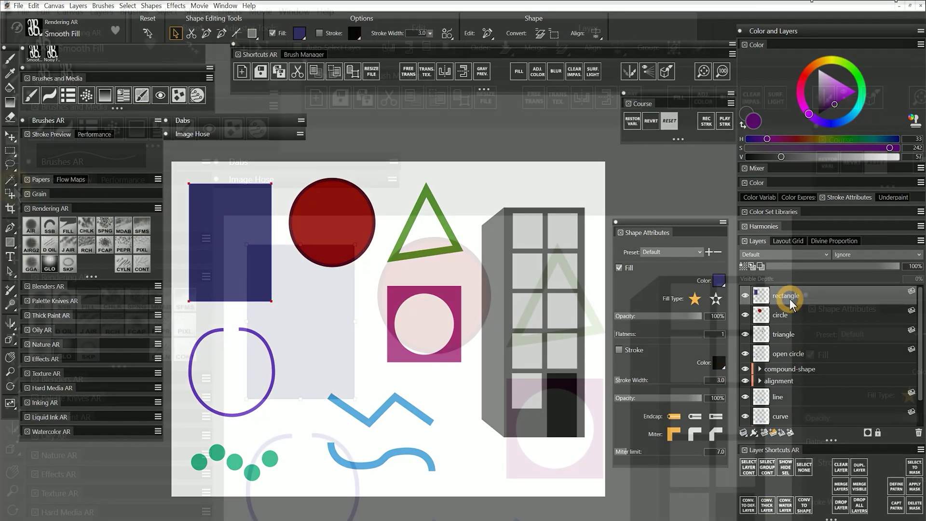
{"action": "left_click", "coordinate": [11, 138]}
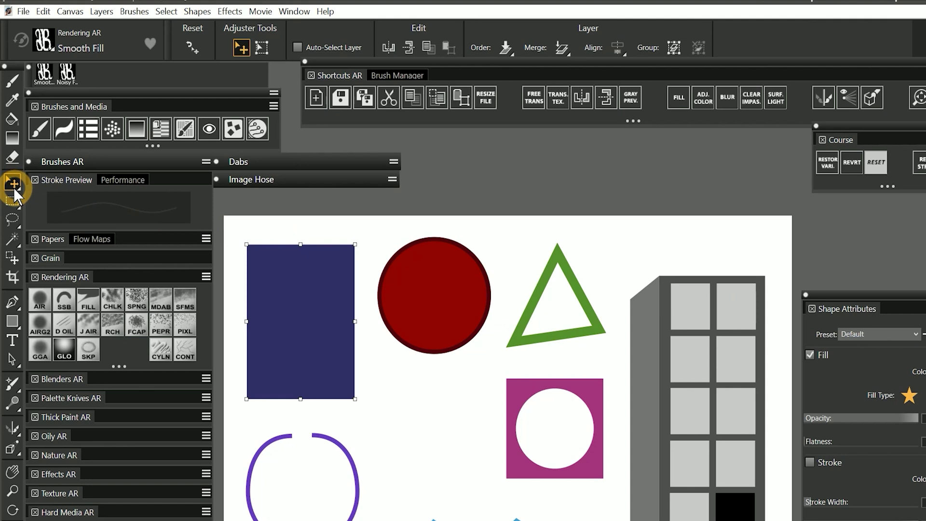
{"action": "left_click", "coordinate": [297, 47]}
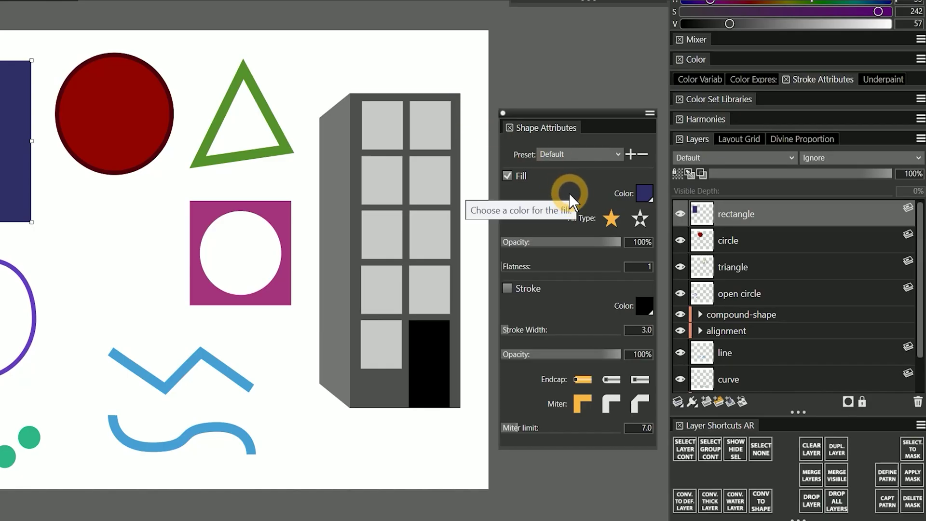
{"action": "left_click", "coordinate": [507, 288]}
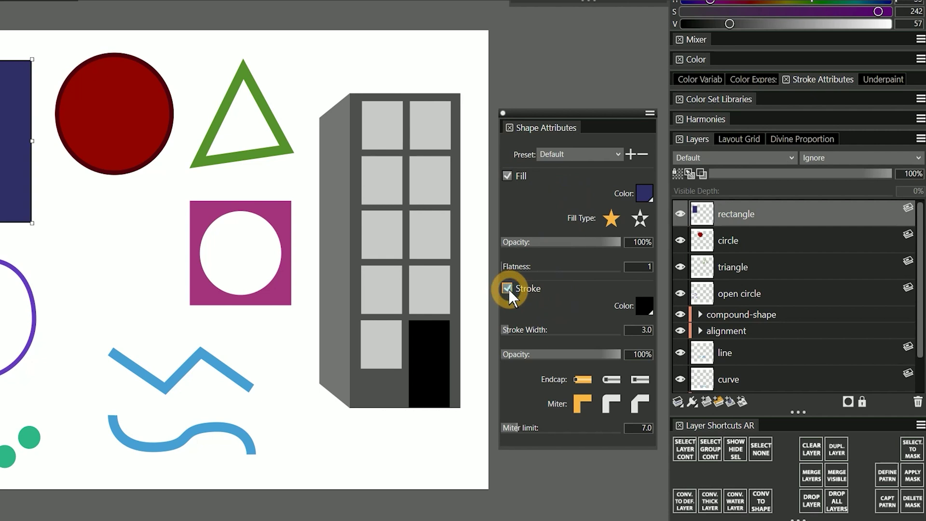
{"action": "left_click", "coordinate": [533, 336]}
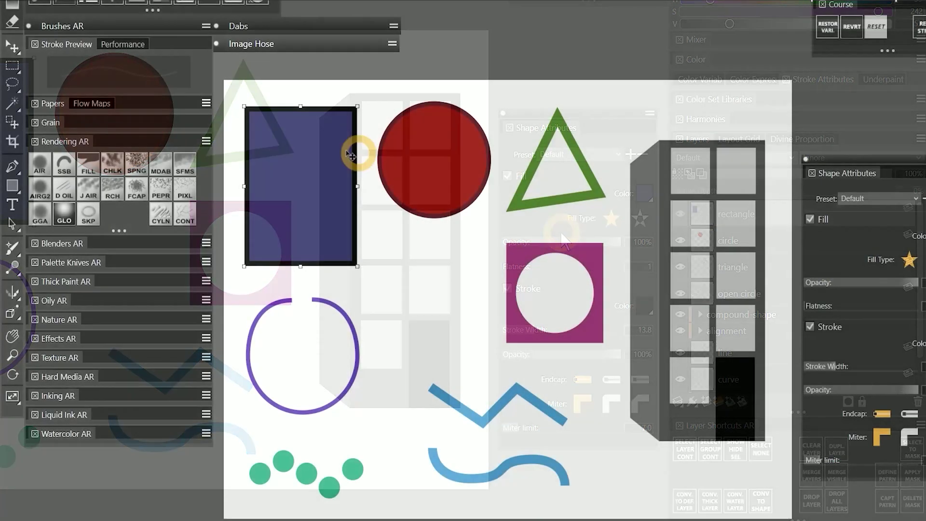
Step: Move the blue rectangle's upper-right corner point inward and downward, and nudge it back up in small increments
{"action": "left_click", "coordinate": [139, 157]}
{"action": "left_click", "coordinate": [13, 223]}
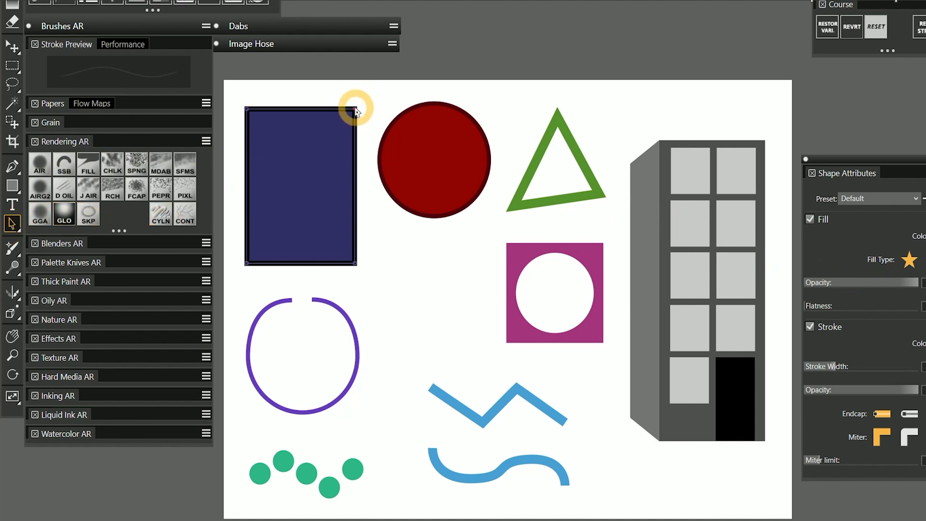
{"action": "left_click_drag", "start_coordinate": [355, 108], "coordinate": [333, 164]}
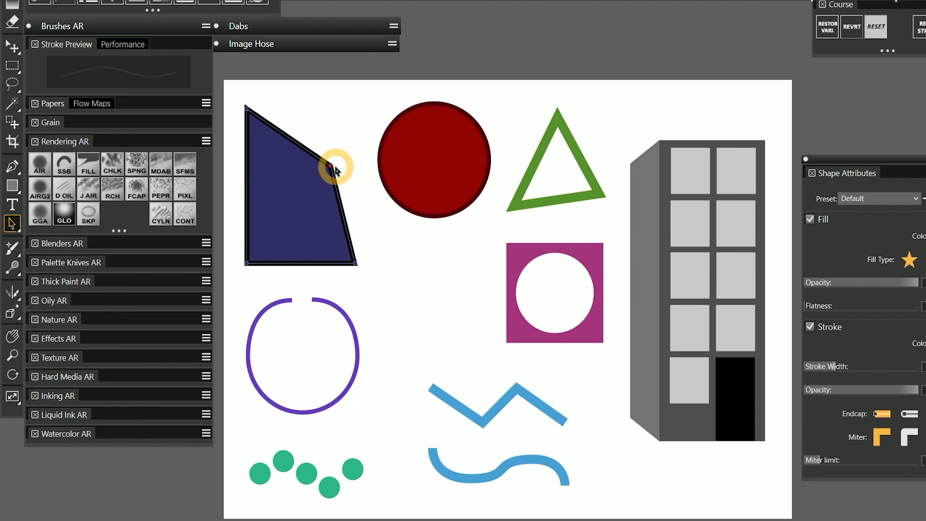
{"action": "key", "text": "Up"}
{"action": "key", "text": "Up"}
{"action": "key", "text": "Up"}
{"action": "key", "text": "Up"}
{"action": "key", "text": "Up"}
{"action": "key", "text": "Up"}
{"action": "key", "text": "Up"}
{"action": "key", "text": "Up"}
{"action": "key", "text": "Up"}
{"action": "key", "text": "Up"}
{"action": "key", "text": "Up"}
{"action": "key", "text": "Up"}
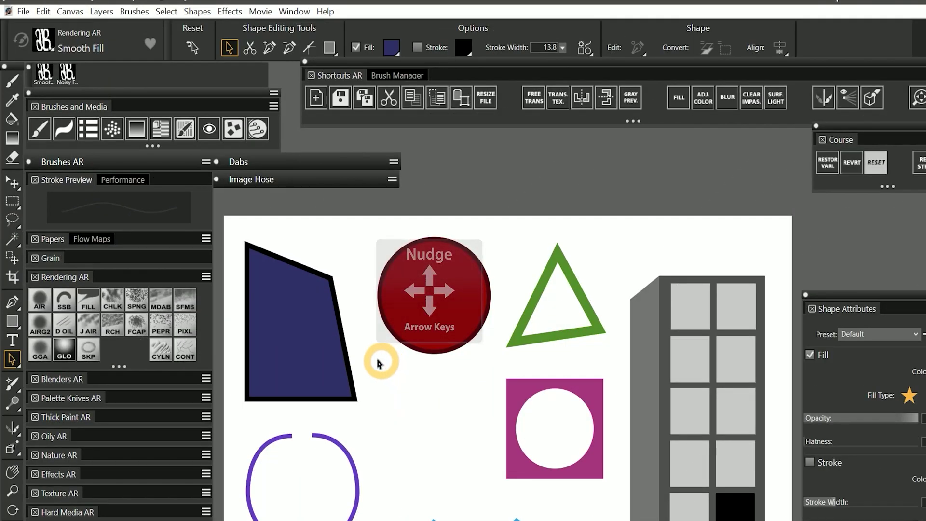
Step: Set the Rectangular Shape tool's fill color to bright orange and its stroke color to dark red
{"action": "left_click", "coordinate": [14, 325]}
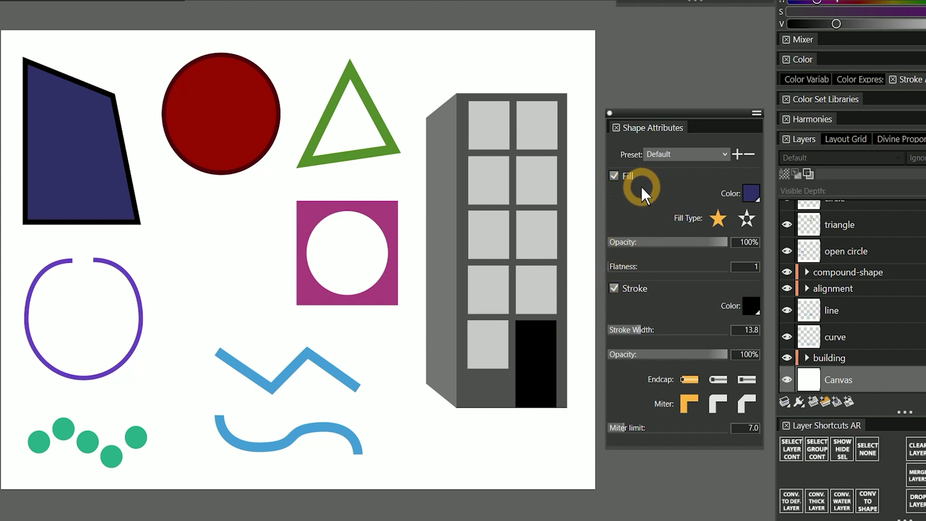
{"action": "left_click", "coordinate": [745, 199]}
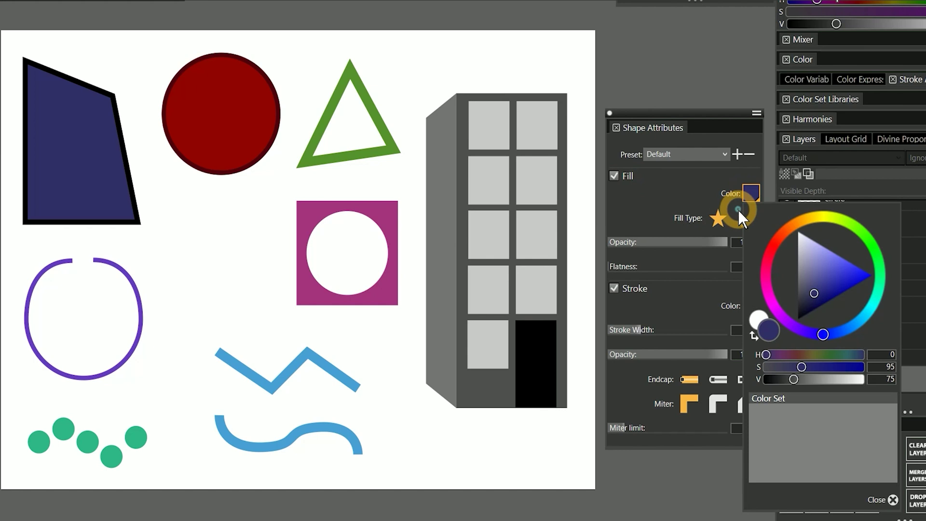
{"action": "left_click", "coordinate": [780, 235]}
{"action": "left_click", "coordinate": [871, 276]}
{"action": "left_click", "coordinate": [787, 230]}
{"action": "left_click", "coordinate": [618, 275]}
{"action": "left_click", "coordinate": [750, 306]}
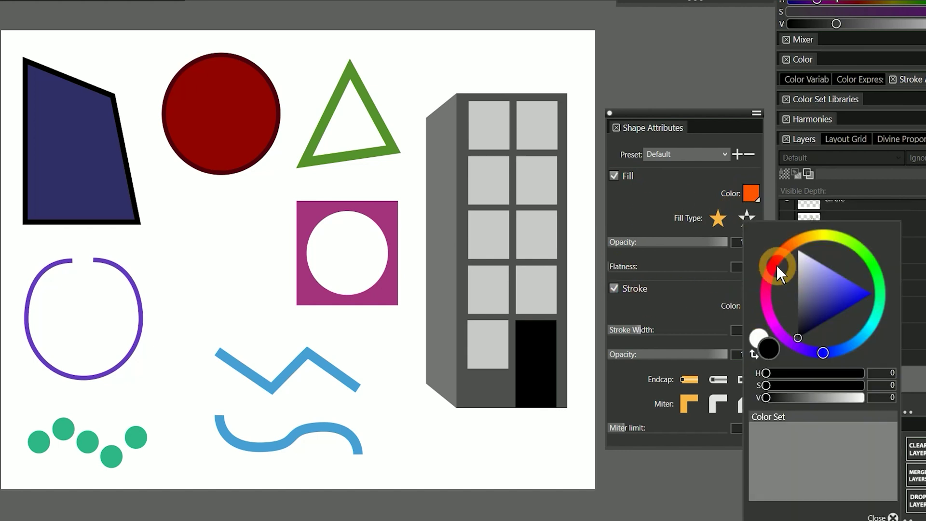
{"action": "left_click", "coordinate": [777, 265]}
{"action": "left_click", "coordinate": [841, 322]}
Step: Draw an orange square below the red circle, with one thin rectangle above it and another below it
{"action": "left_click_drag", "start_coordinate": [181, 201], "coordinate": [262, 320]}
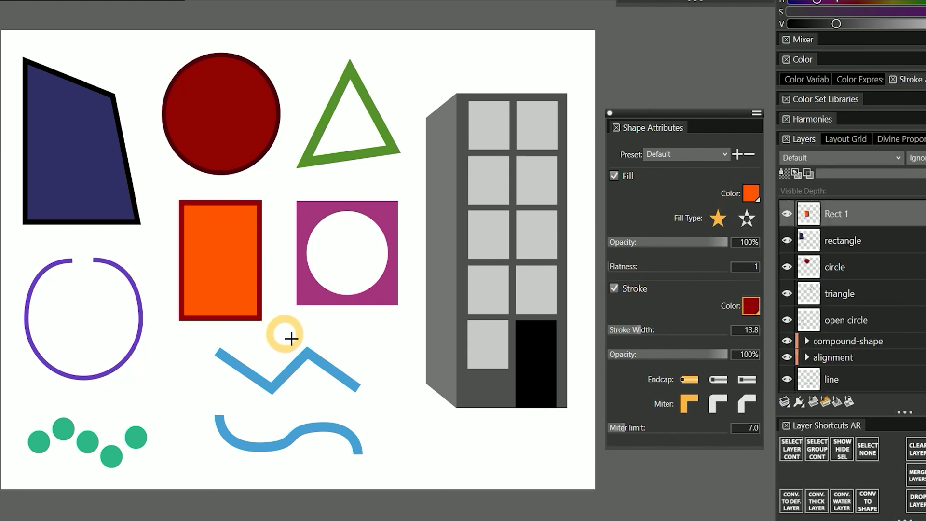
{"action": "key", "text": "ctrl+z"}
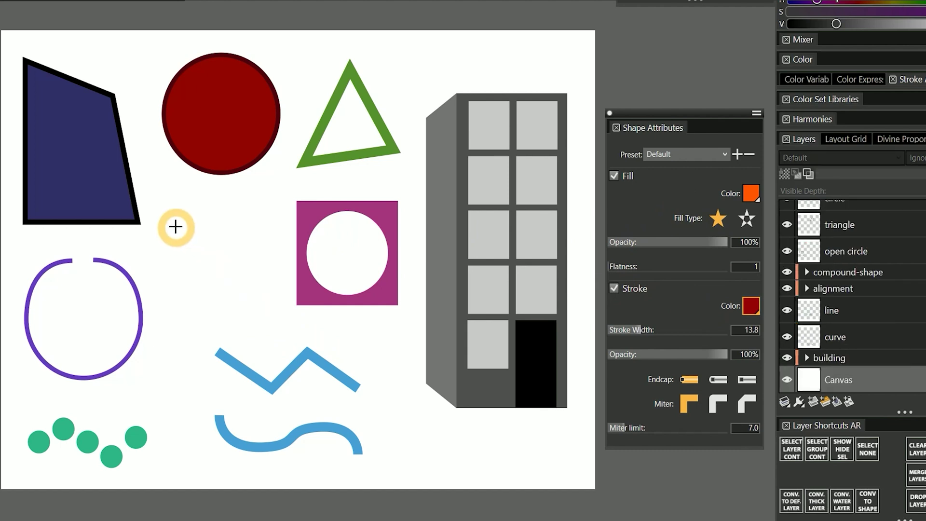
{"action": "mouse_move", "coordinate": [180, 222]}
{"action": "left_mouse_down"}
{"action": "mouse_move", "coordinate": [262, 318]}
{"action": "mouse_move", "coordinate": [260, 309]}
{"action": "mouse_move", "coordinate": [265, 328]}
{"action": "left_mouse_up"}
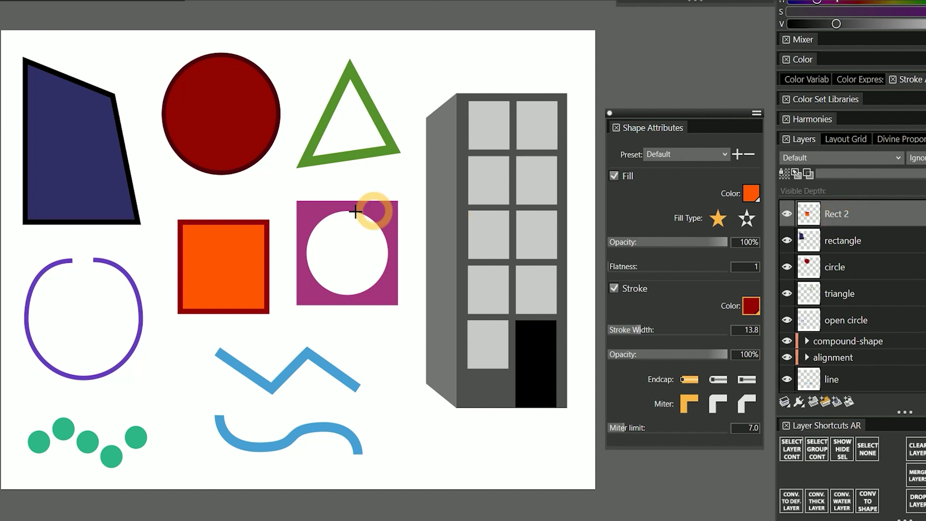
{"action": "left_click_drag", "start_coordinate": [189, 188], "coordinate": [268, 208]}
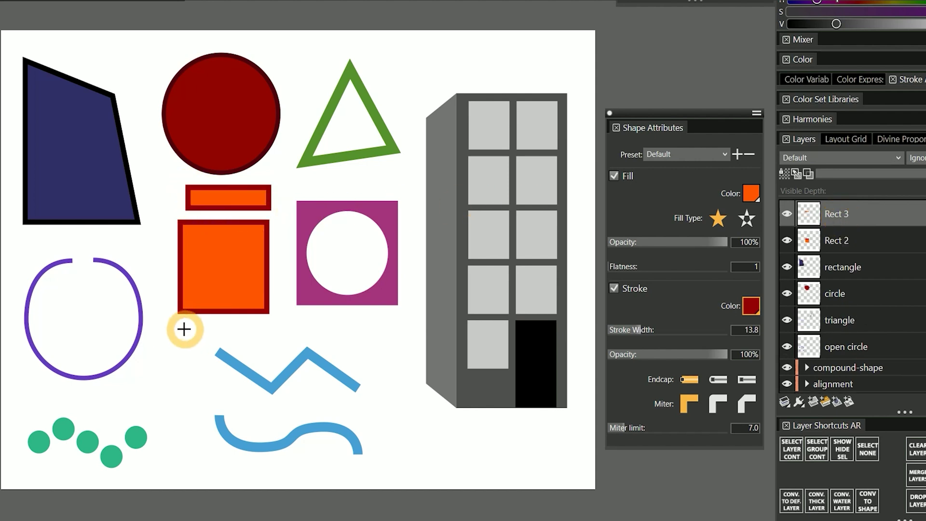
{"action": "left_click_drag", "start_coordinate": [185, 327], "coordinate": [263, 338]}
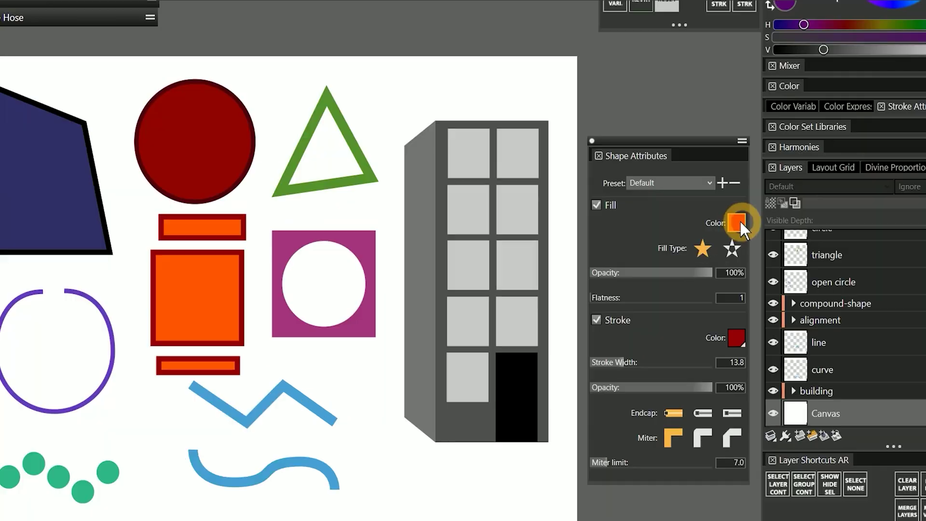
Step: Set the fill to light gray and the stroke to black, and draw a flat oval inside the orange square
{"action": "left_click", "coordinate": [718, 280]}
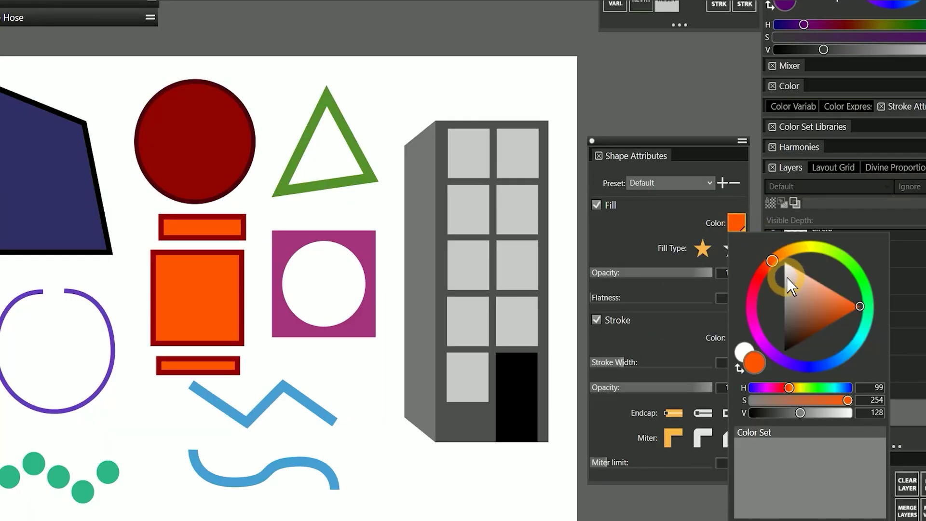
{"action": "left_click_drag", "start_coordinate": [786, 284], "coordinate": [778, 287]}
{"action": "left_click", "coordinate": [735, 334]}
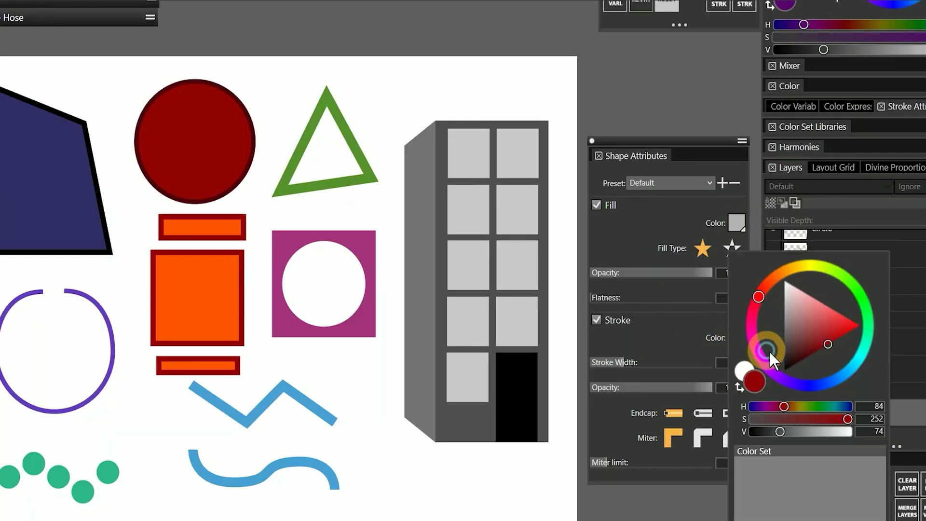
{"action": "left_click_drag", "start_coordinate": [797, 343], "coordinate": [744, 379]}
{"action": "left_click_drag", "start_coordinate": [165, 286], "coordinate": [226, 316]}
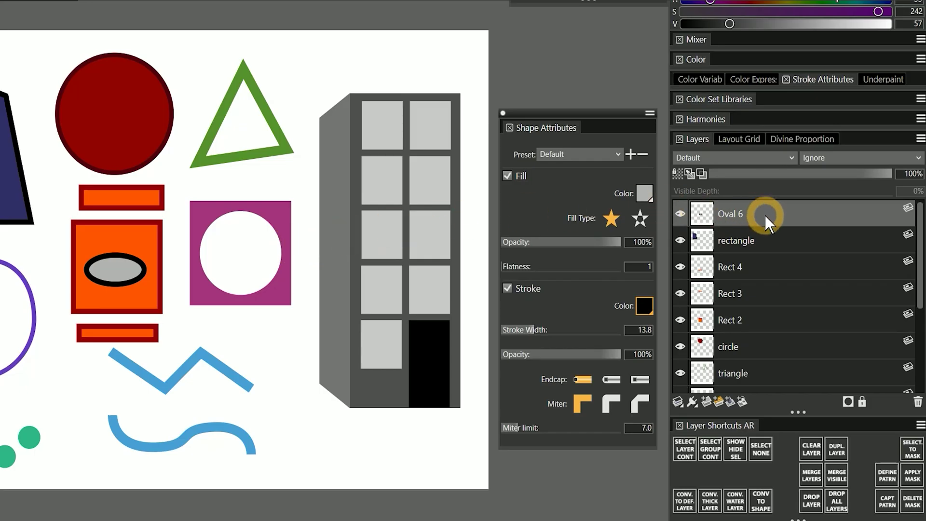
Step: Delete the gray oval layer and the Rect 4, Rect 3 and Rect 2 layers
{"action": "left_click", "coordinate": [912, 400]}
{"action": "left_click", "coordinate": [747, 241]}
{"action": "key", "text": "BackSpace"}
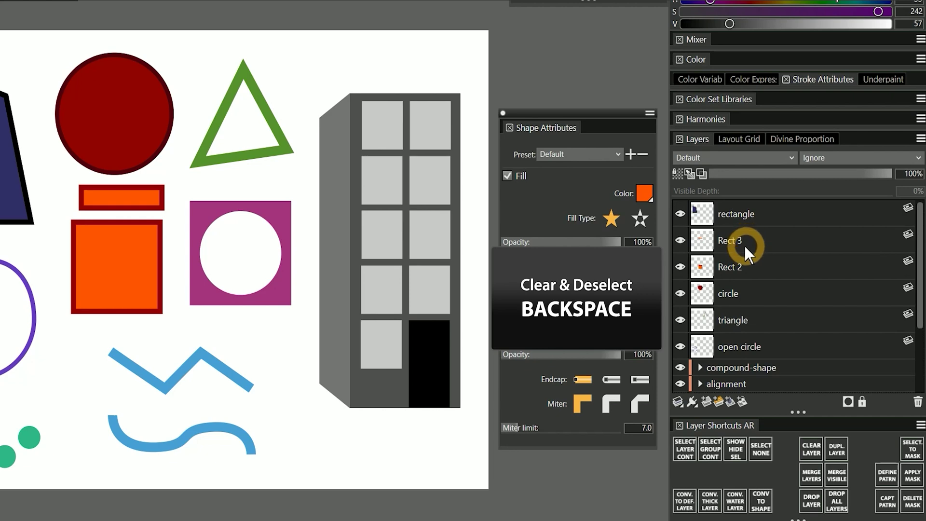
{"action": "left_click", "coordinate": [744, 244]}
{"action": "key", "text": "BackSpace"}
{"action": "left_click", "coordinate": [745, 241]}
{"action": "key", "text": "BackSpace"}
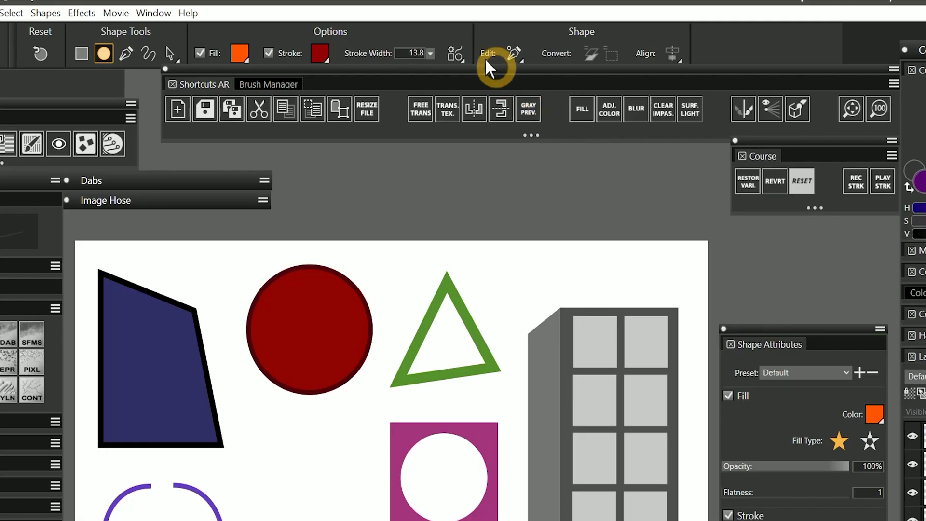
Step: Set up the Pen tool with a black stroke and the fill turned off
{"action": "left_click", "coordinate": [432, 33]}
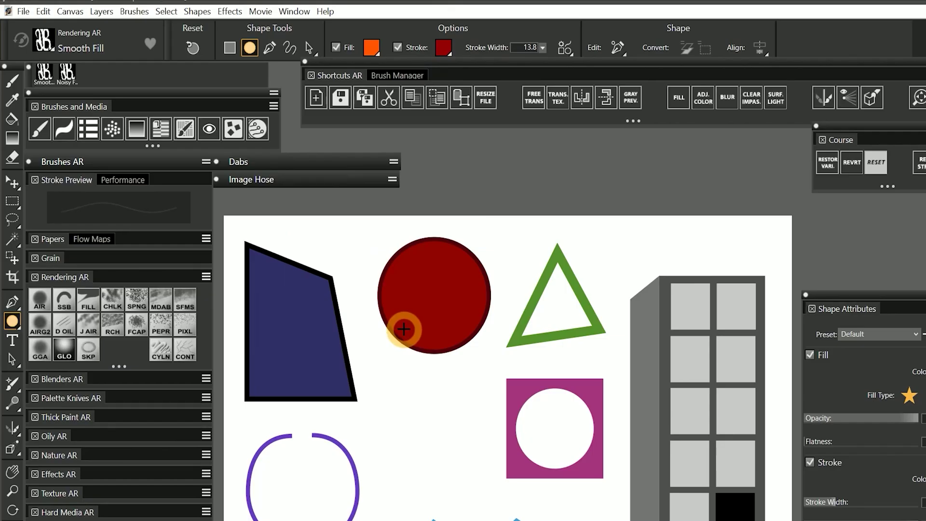
{"action": "left_click", "coordinate": [14, 303]}
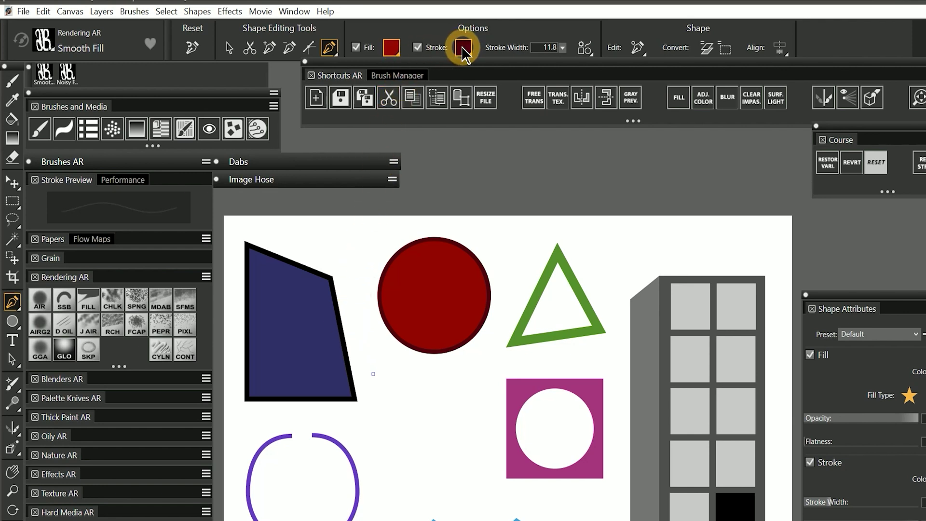
{"action": "left_click", "coordinate": [463, 48]}
{"action": "left_click_drag", "start_coordinate": [510, 155], "coordinate": [479, 166]}
{"action": "left_click", "coordinate": [356, 47]}
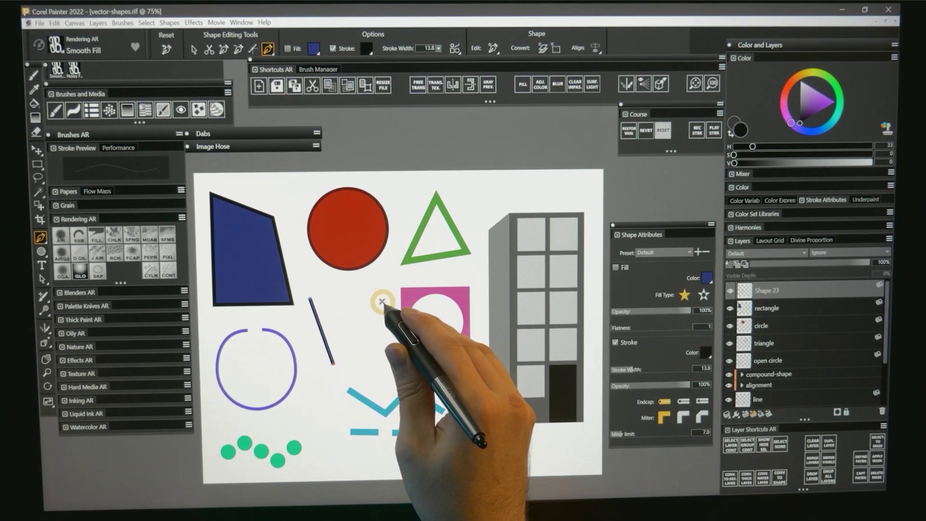
Step: Draw a closed pen shape below the red circle with two straight sides meeting in a V and a curved top edge
{"action": "left_click", "coordinate": [382, 304]}
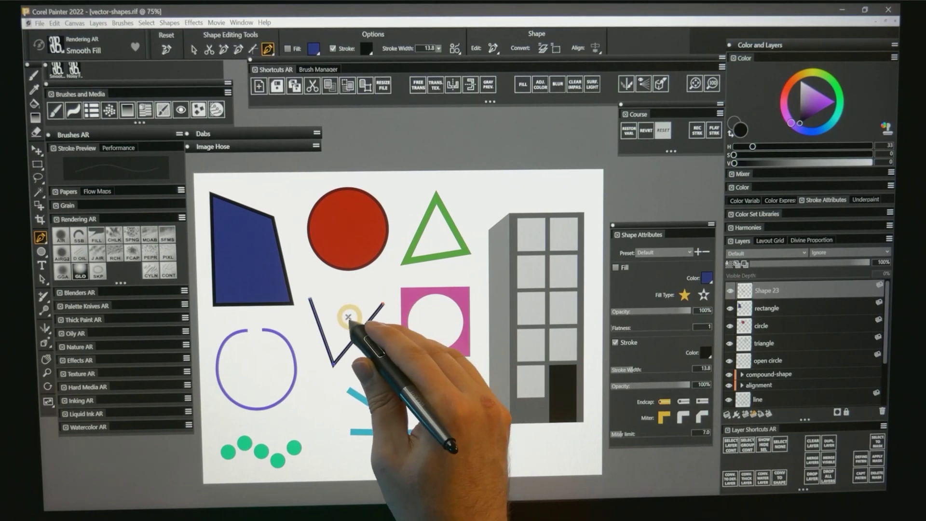
{"action": "left_click_drag", "start_coordinate": [334, 321], "coordinate": [338, 352]}
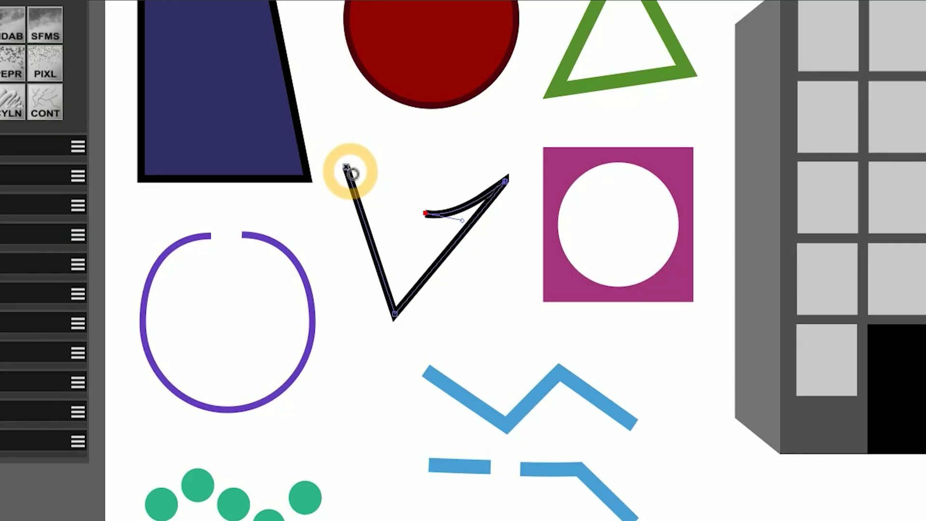
{"action": "left_click_drag", "start_coordinate": [345, 168], "coordinate": [475, 191]}
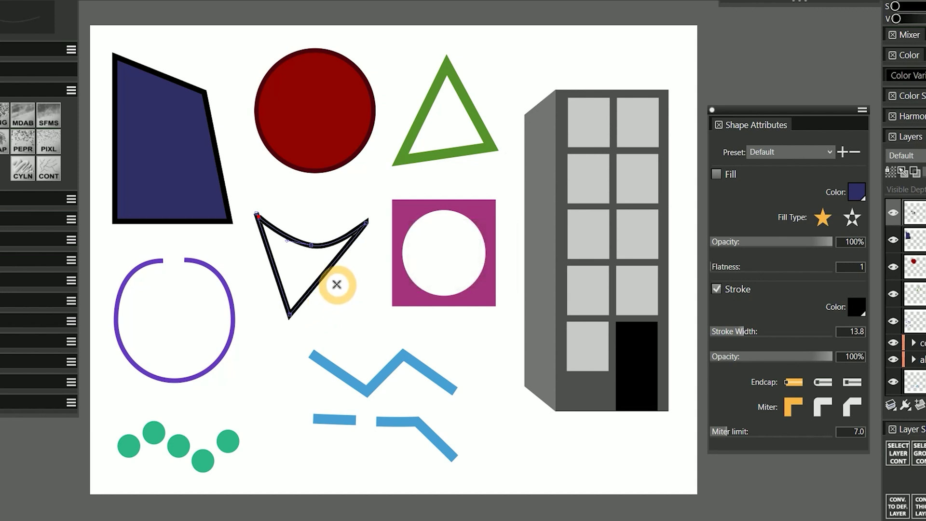
Step: Deselect the closed pen shape and draw separate, progressively shorter diagonal lines parallel to its slanted side
{"action": "left_click", "coordinate": [376, 236], "text": "ctrl"}
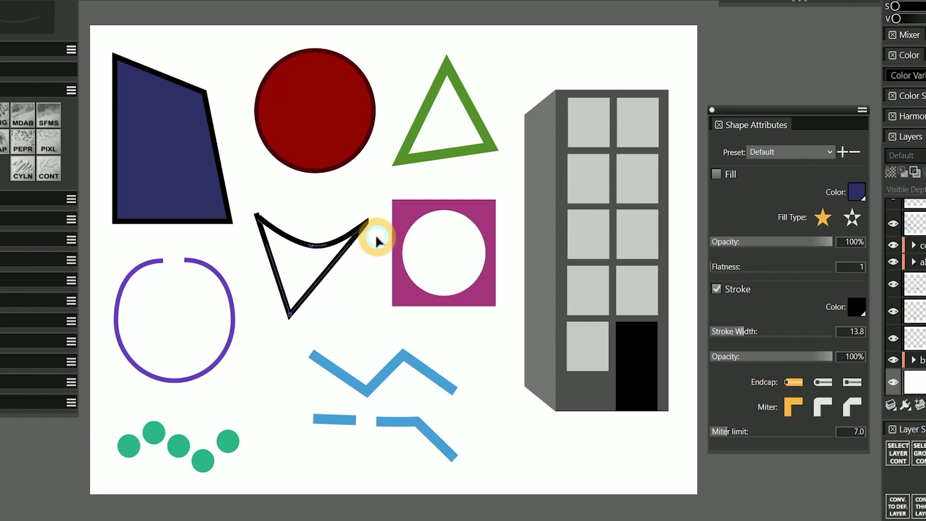
{"action": "left_click_drag", "start_coordinate": [379, 234], "coordinate": [312, 319]}
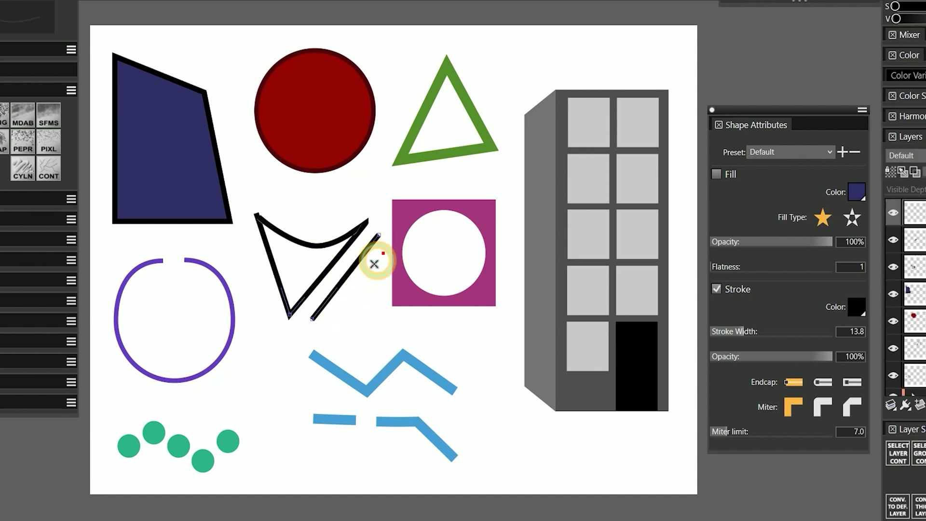
{"action": "left_click_drag", "start_coordinate": [384, 254], "coordinate": [343, 316]}
{"action": "left_click_drag", "start_coordinate": [385, 279], "coordinate": [359, 318]}
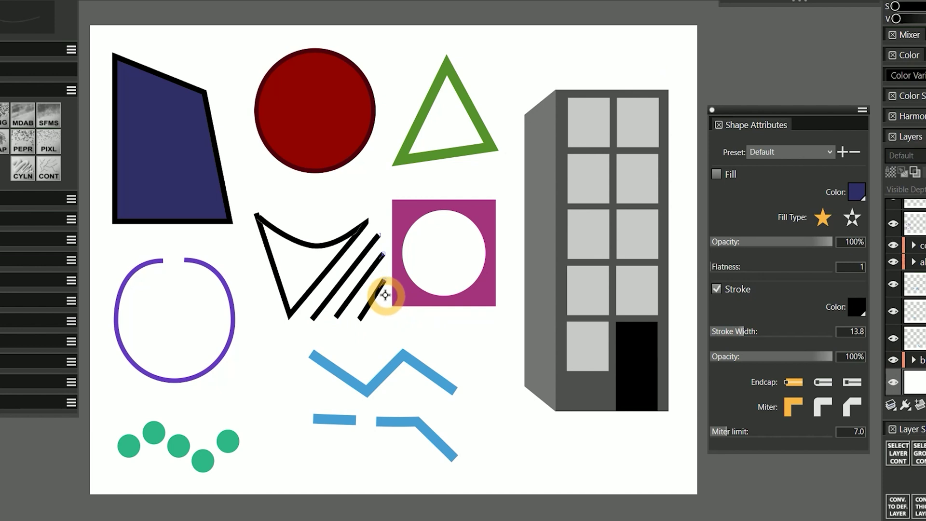
{"action": "mouse_move", "coordinate": [386, 294]}
{"action": "left_mouse_down"}
{"action": "mouse_move", "coordinate": [380, 280]}
{"action": "mouse_move", "coordinate": [390, 307]}
{"action": "left_mouse_up"}
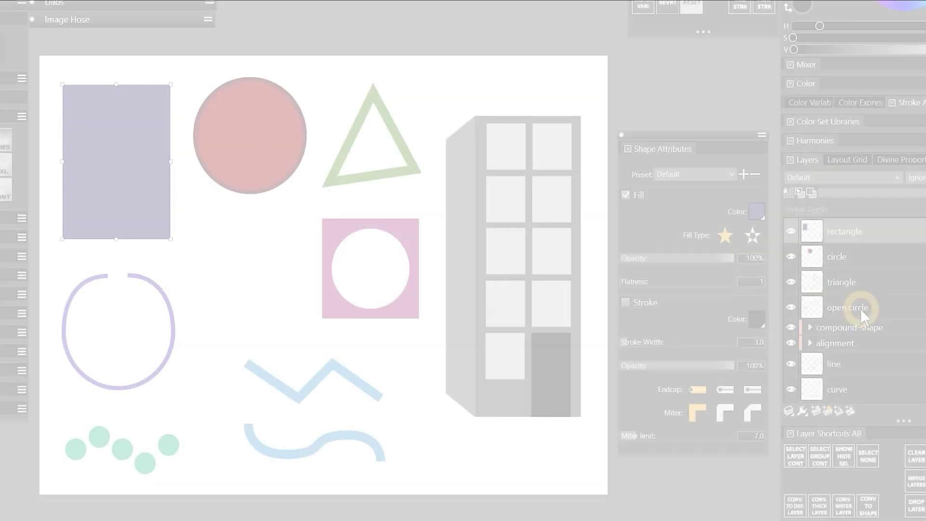
Step: Thicken the open circle's stroke to a width of 37.8 and give it rounded endcaps
{"action": "left_click", "coordinate": [861, 309]}
{"action": "mouse_move", "coordinate": [661, 346]}
{"action": "left_mouse_down"}
{"action": "mouse_move", "coordinate": [681, 341]}
{"action": "mouse_move", "coordinate": [633, 337]}
{"action": "mouse_move", "coordinate": [733, 366]}
{"action": "left_mouse_up"}
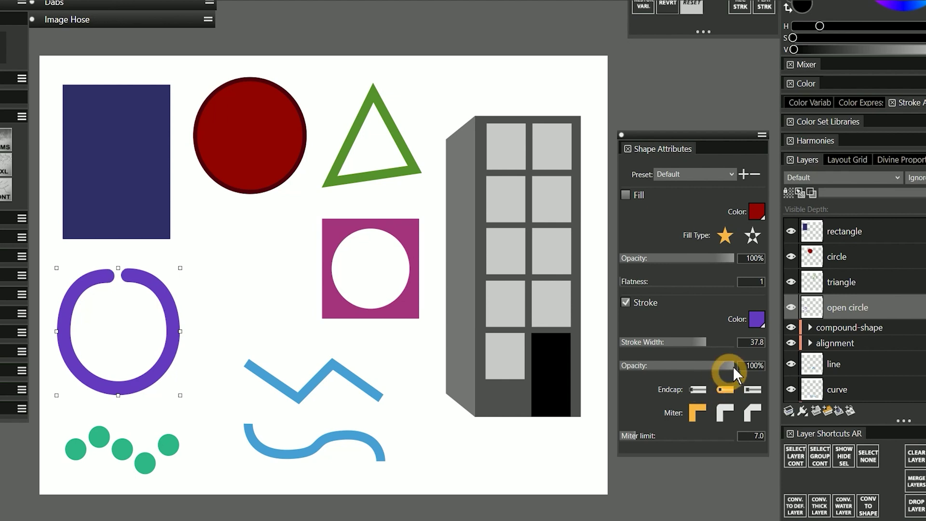
Step: Try the rounded miter style on the green triangle's corners and return to the sharp one
{"action": "left_click", "coordinate": [845, 282]}
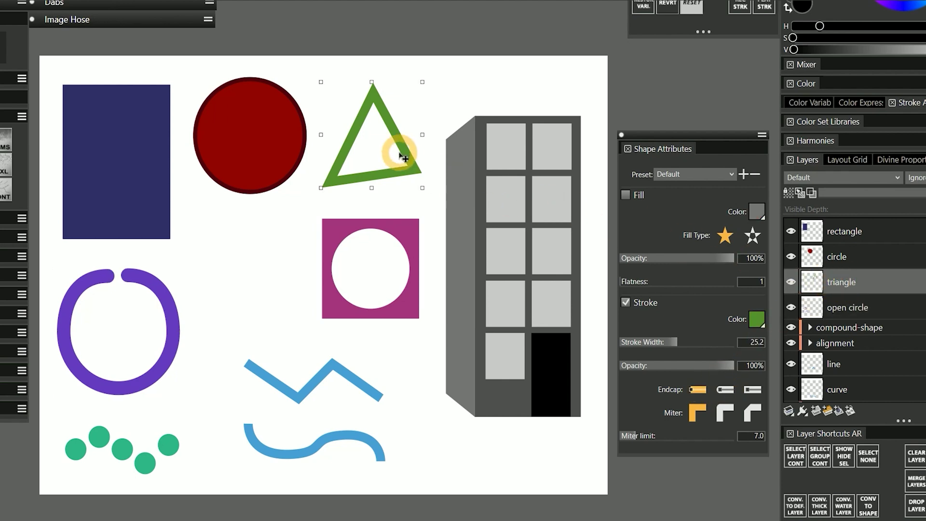
{"action": "left_click", "coordinate": [726, 412]}
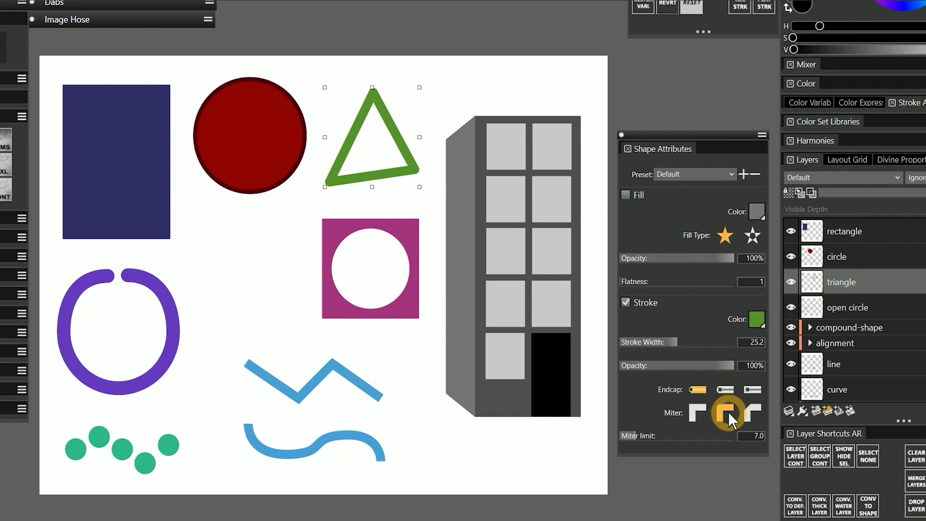
{"action": "left_click", "coordinate": [699, 410]}
{"action": "left_click", "coordinate": [719, 412]}
{"action": "left_click", "coordinate": [699, 413]}
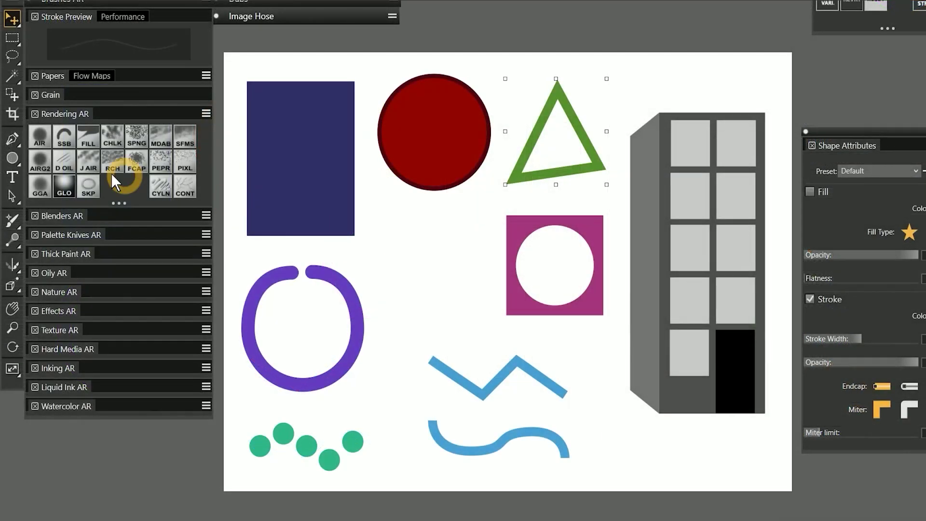
Step: Move the upper anchor point of the lower blue curve down and convert it from a smooth point to a corner
{"action": "left_click", "coordinate": [12, 195]}
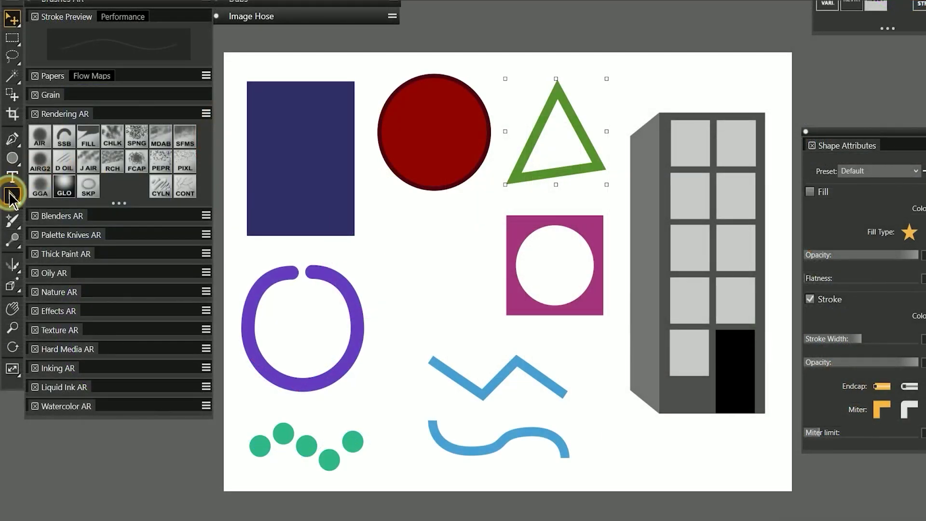
{"action": "left_click", "coordinate": [527, 424]}
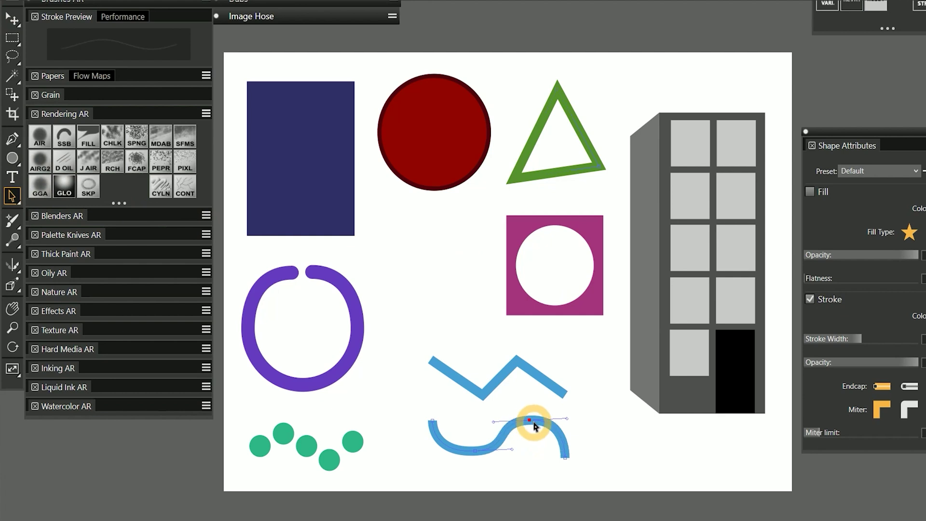
{"action": "left_click_drag", "start_coordinate": [532, 424], "coordinate": [535, 450]}
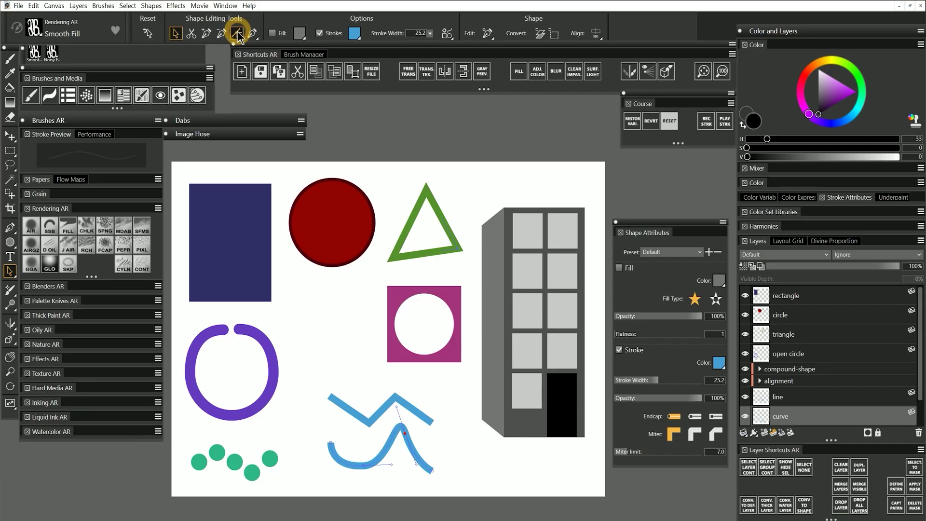
{"action": "left_click", "coordinate": [304, 47]}
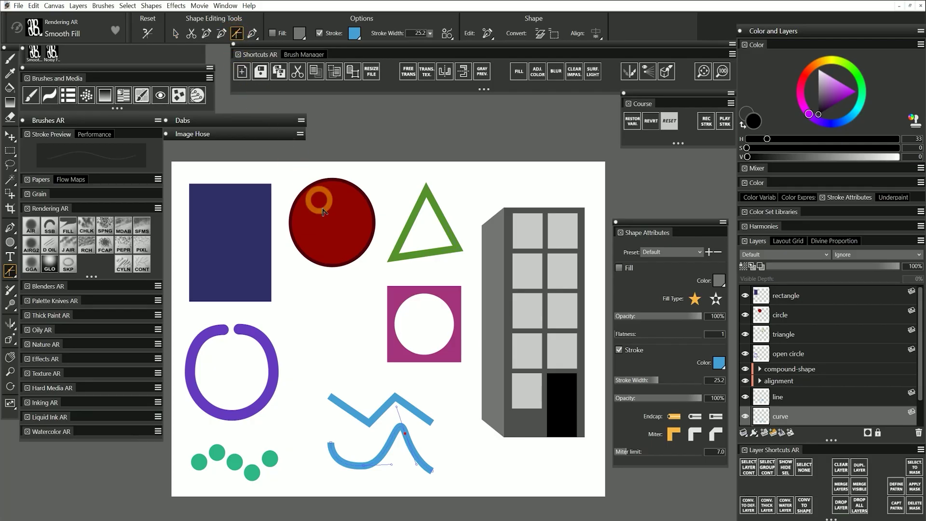
{"action": "left_click_drag", "start_coordinate": [403, 430], "coordinate": [406, 436]}
{"action": "left_click", "coordinate": [405, 435]}
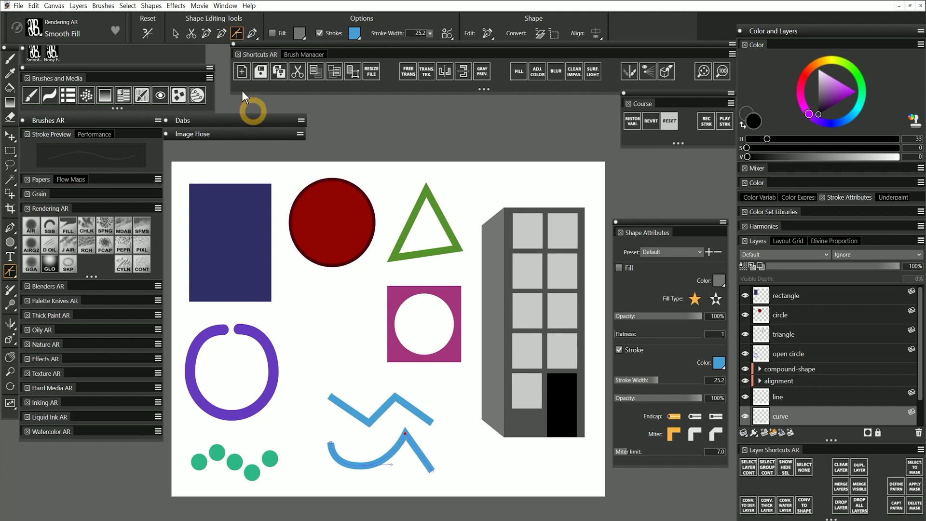
Step: Add an anchor point between the curve's lower arc and its peak, and move the point on the arc upward
{"action": "left_click", "coordinate": [206, 33]}
{"action": "left_click_drag", "start_coordinate": [361, 465], "coordinate": [385, 458]}
{"action": "left_click", "coordinate": [175, 33]}
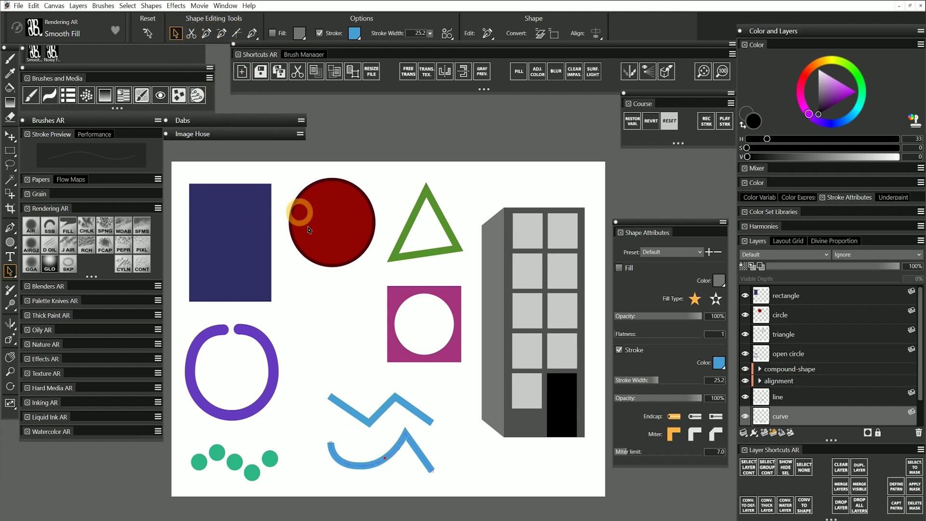
{"action": "left_click_drag", "start_coordinate": [347, 465], "coordinate": [349, 442]}
Step: Remove the anchor points between the blue curve's starting end and its peak, leaving one straight segment
{"action": "left_click", "coordinate": [221, 33]}
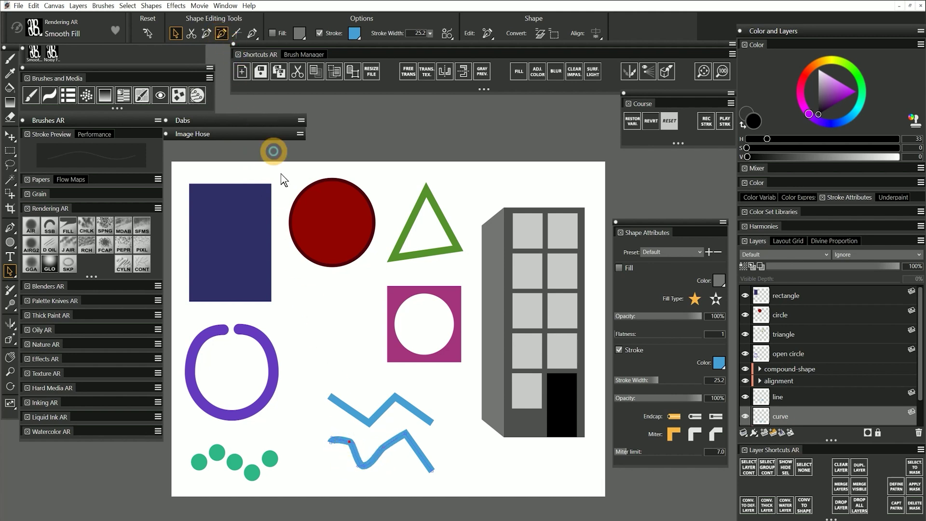
{"action": "left_click", "coordinate": [348, 440]}
{"action": "left_click", "coordinate": [355, 449]}
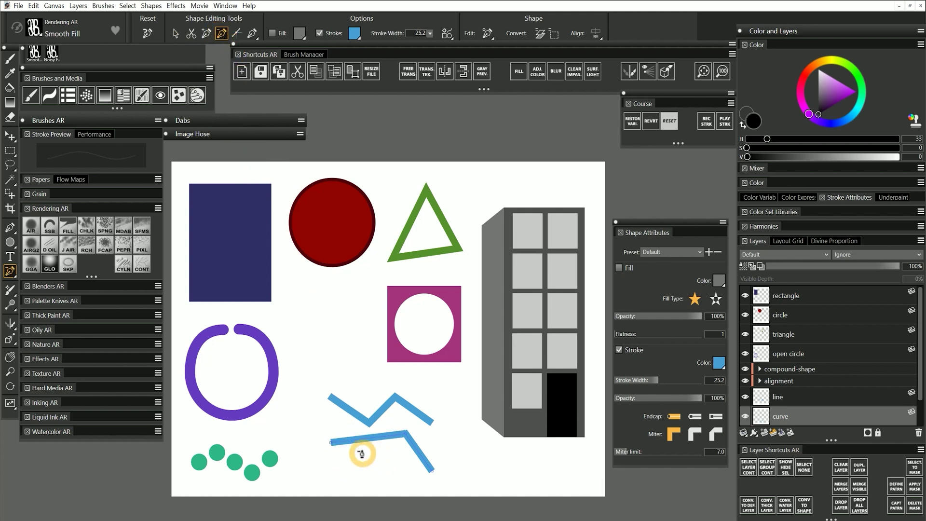
Step: Cut the long straight segment of the lower blue path with the Scissors and pull the two pieces apart
{"action": "left_click", "coordinate": [191, 33]}
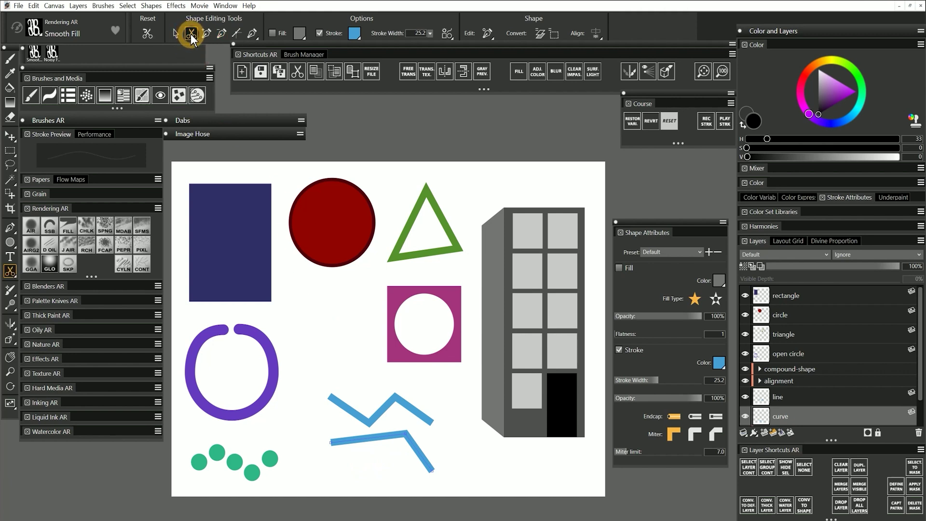
{"action": "left_click", "coordinate": [368, 435]}
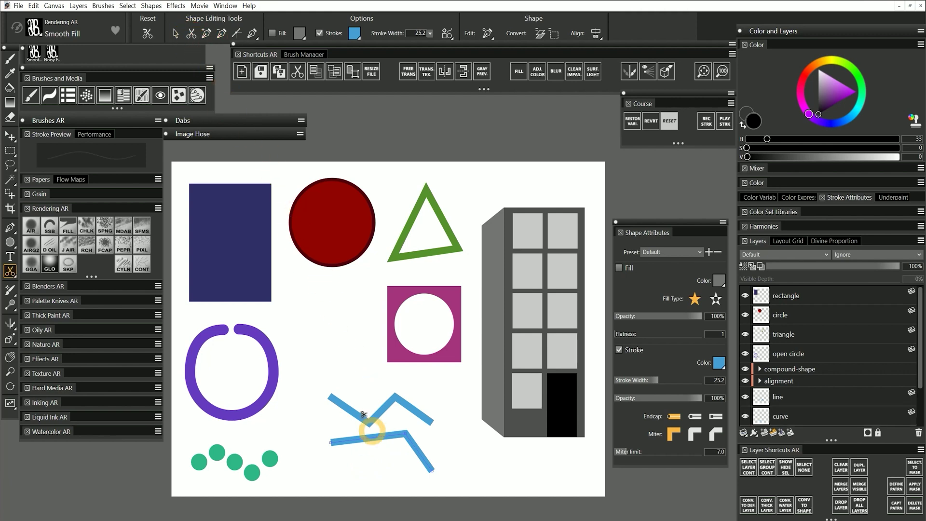
{"action": "left_click", "coordinate": [176, 34]}
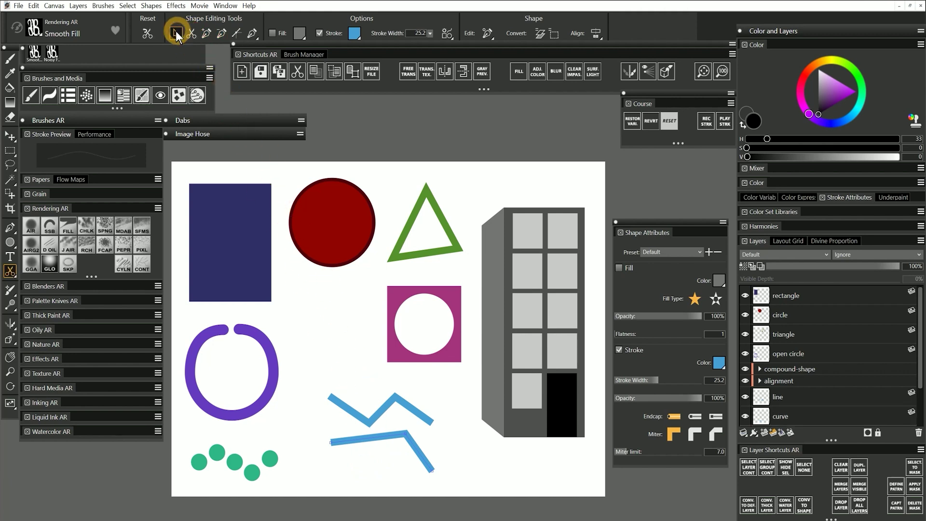
{"action": "left_click", "coordinate": [371, 440]}
{"action": "left_click", "coordinate": [373, 449]}
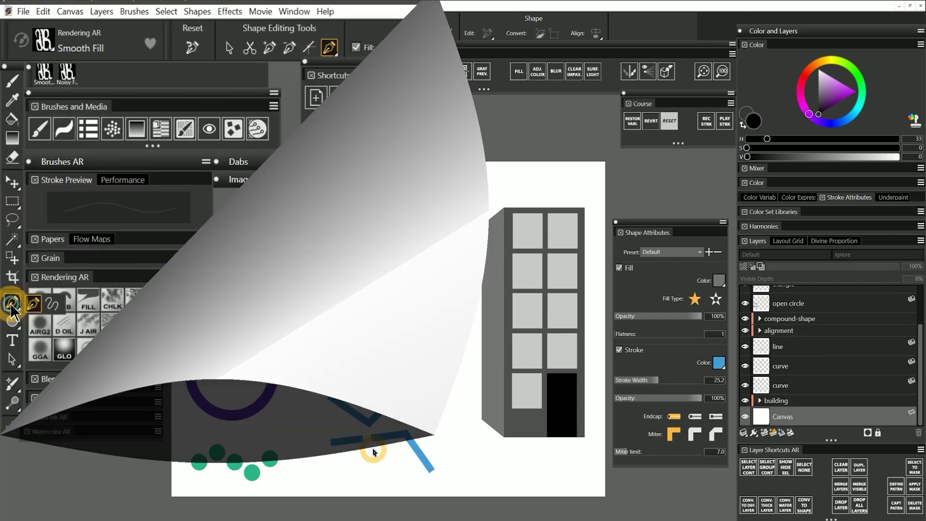
Step: Set up the Quick Curve tool with a black stroke and the fill turned off
{"action": "left_click", "coordinate": [10, 227]}
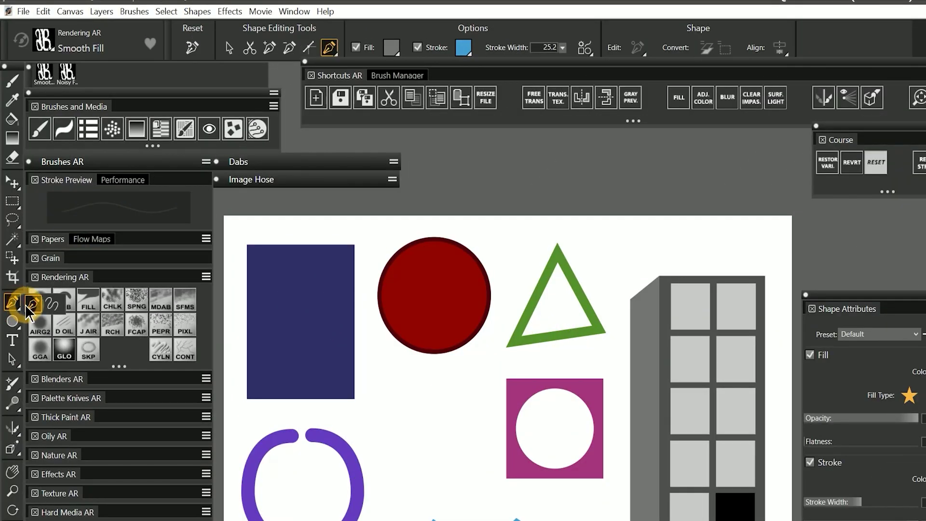
{"action": "left_click", "coordinate": [51, 305]}
{"action": "left_click", "coordinate": [330, 47]}
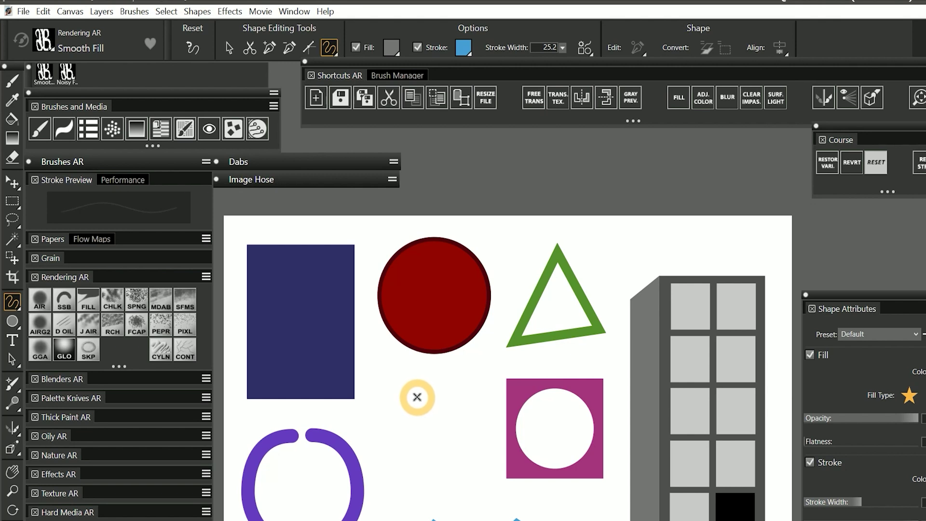
{"action": "left_click", "coordinate": [463, 47]}
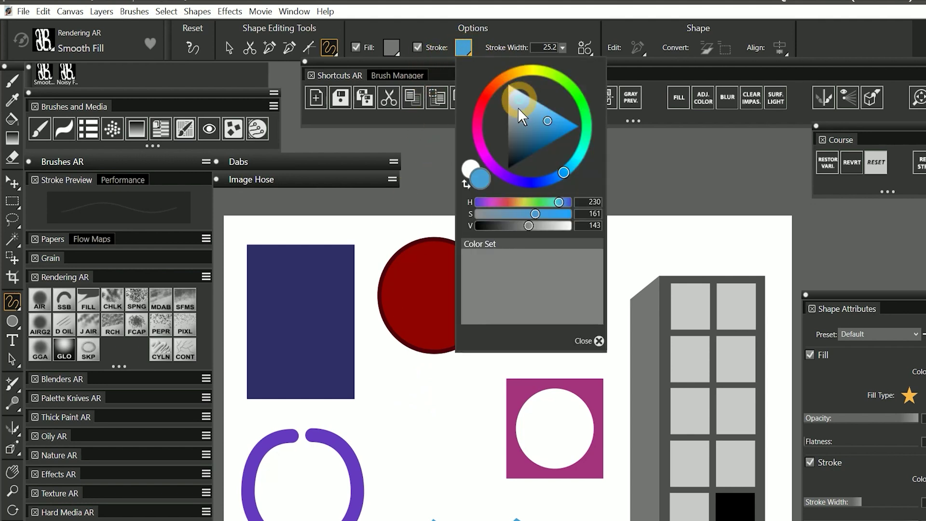
{"action": "left_click_drag", "start_coordinate": [528, 226], "coordinate": [473, 229]}
{"action": "left_click", "coordinate": [354, 47]}
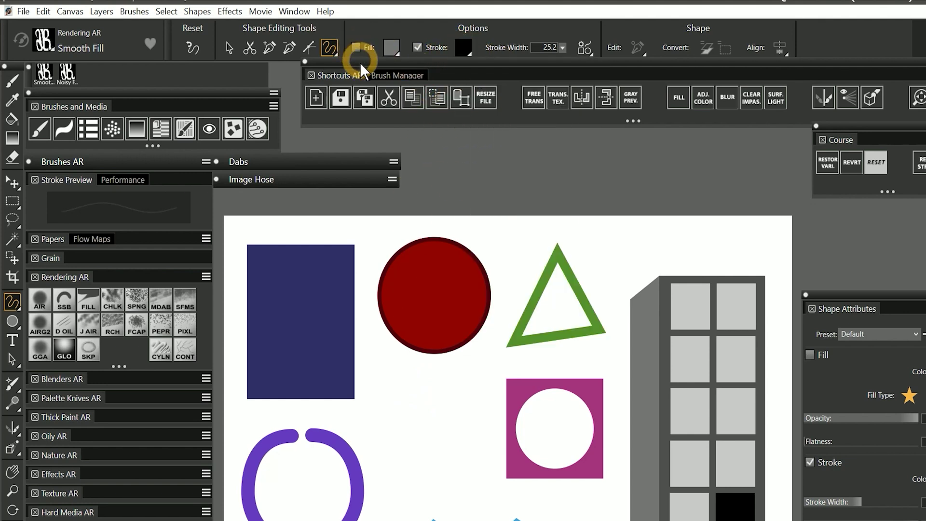
Step: Draw a freehand zigzag squiggle below the red circle and try moving one of its anchor points sideways
{"action": "left_click", "coordinate": [409, 292]}
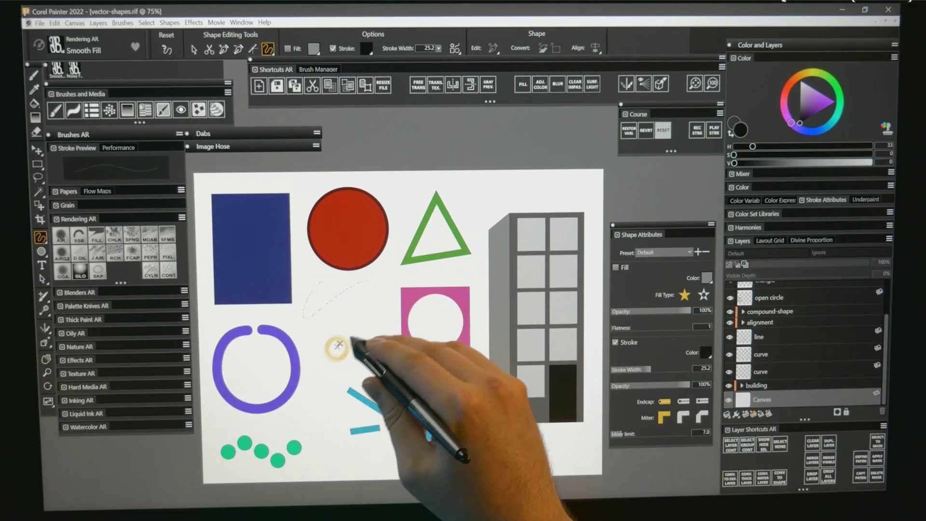
{"action": "left_click_drag", "start_coordinate": [338, 346], "coordinate": [377, 365]}
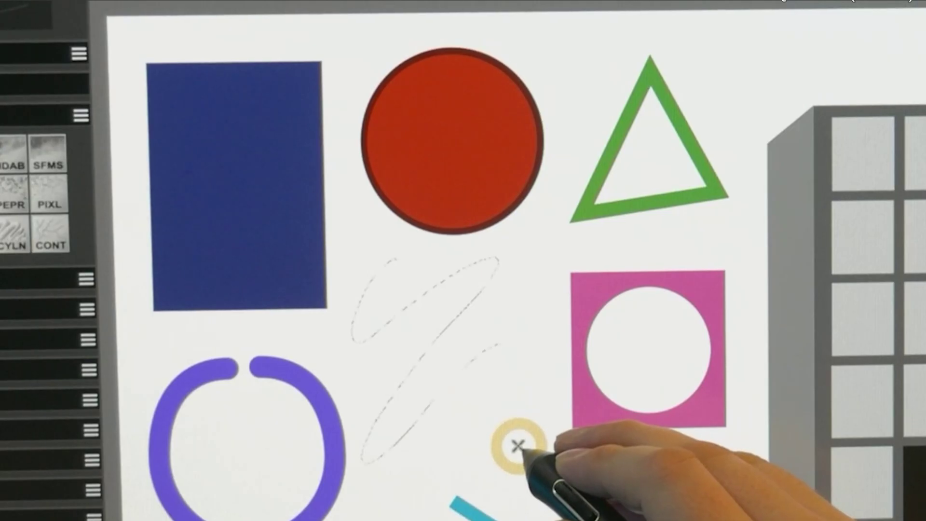
{"action": "left_click", "coordinate": [544, 419]}
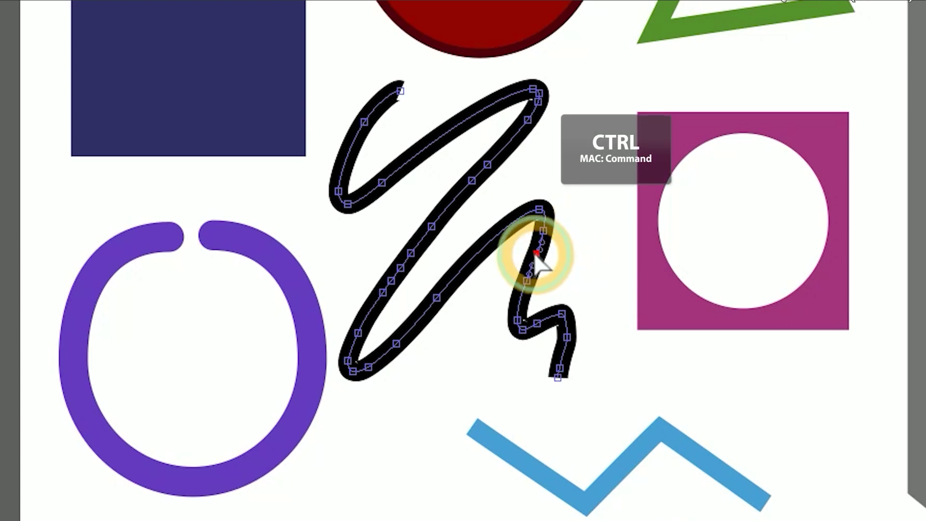
{"action": "left_click", "coordinate": [535, 253], "text": "ctrl"}
{"action": "left_click_drag", "start_coordinate": [535, 253], "coordinate": [615, 245]}
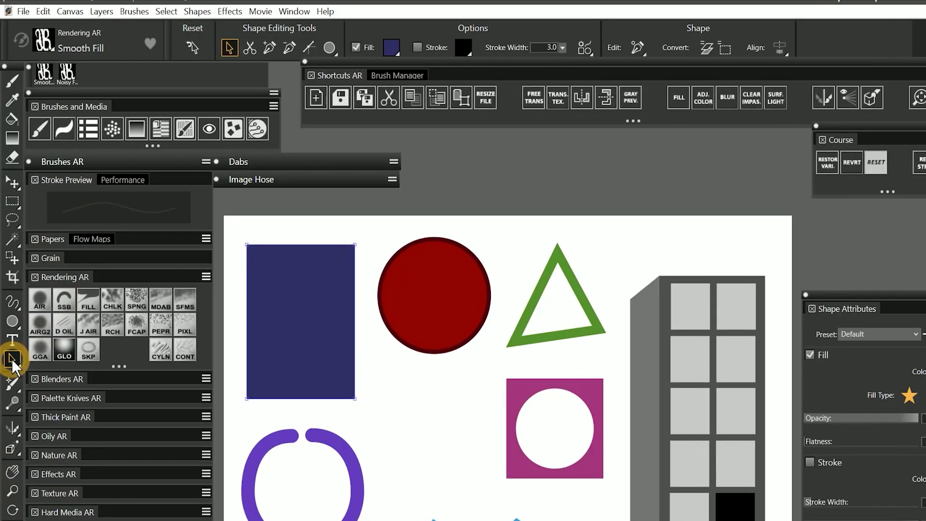
Step: Turn on the red fill for the open circle and connect its ends with Close Shape
{"action": "left_click", "coordinate": [637, 47]}
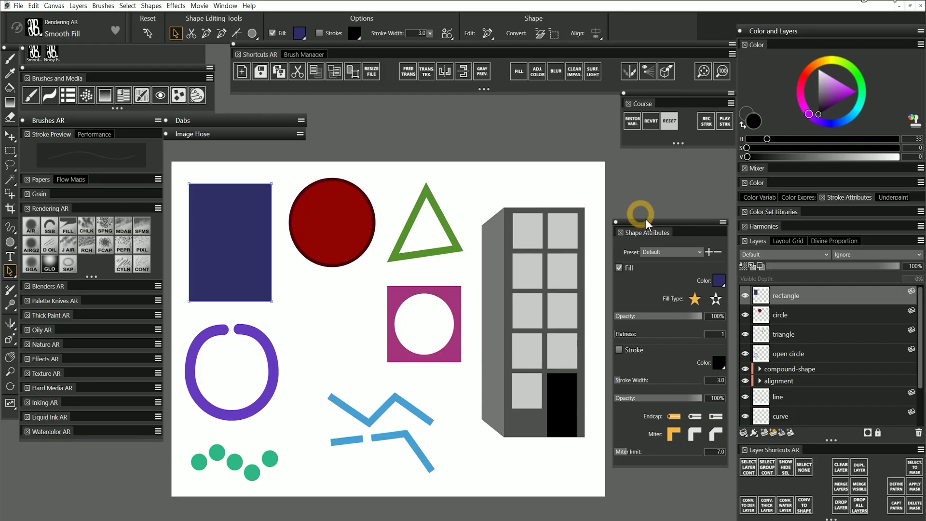
{"action": "left_click", "coordinate": [785, 355]}
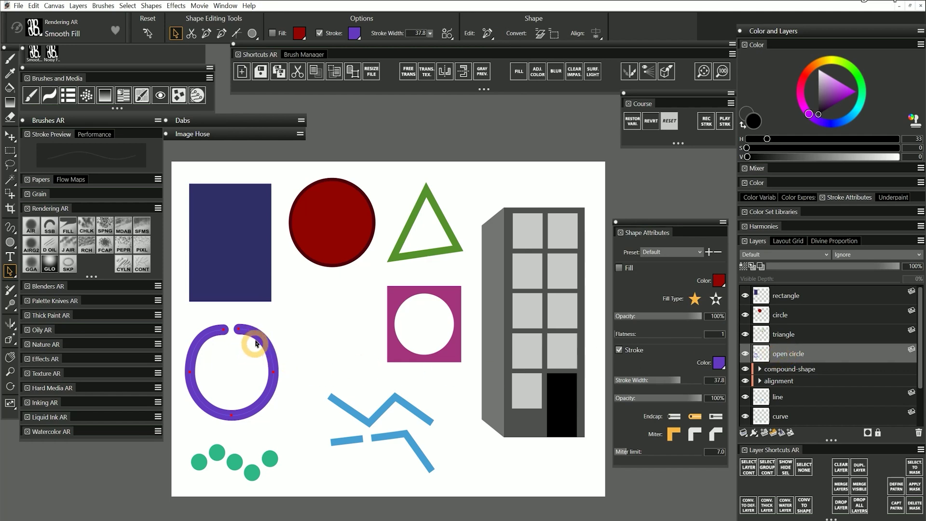
{"action": "left_click", "coordinate": [272, 33]}
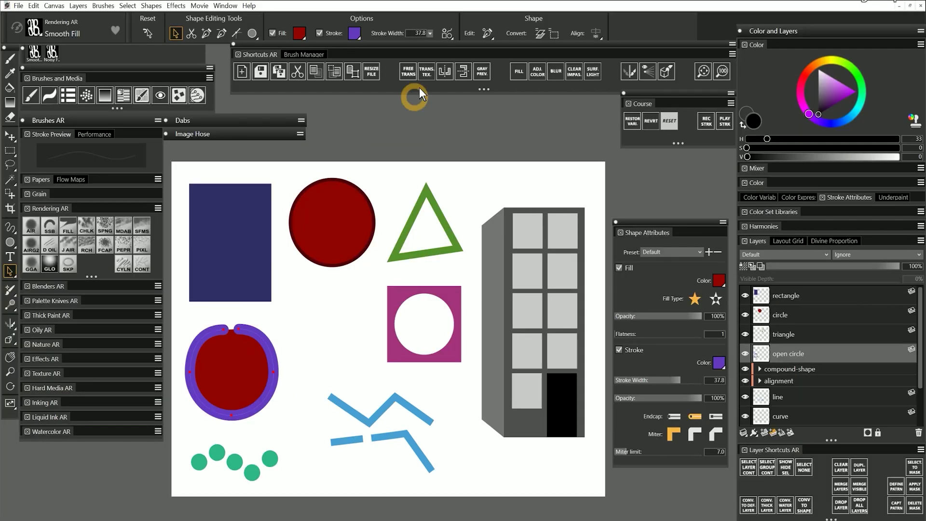
{"action": "left_click", "coordinate": [487, 32]}
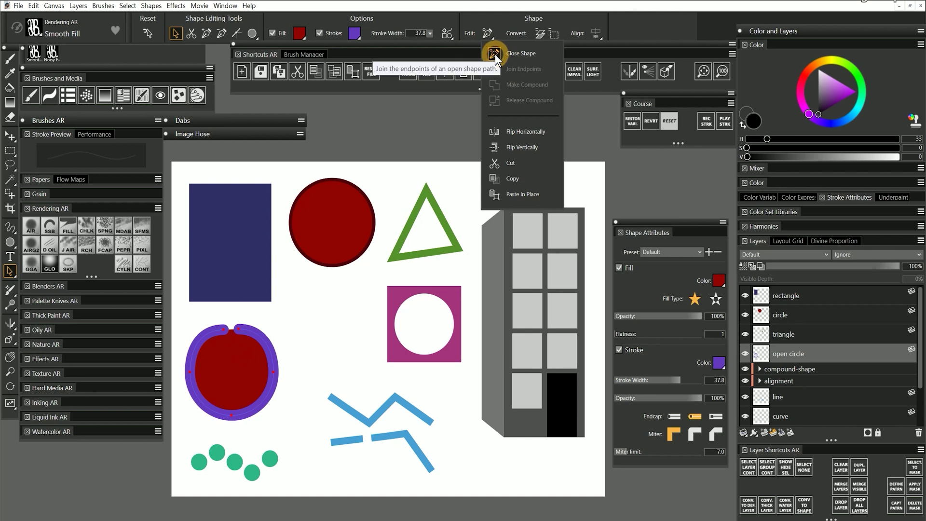
{"action": "left_click", "coordinate": [495, 54]}
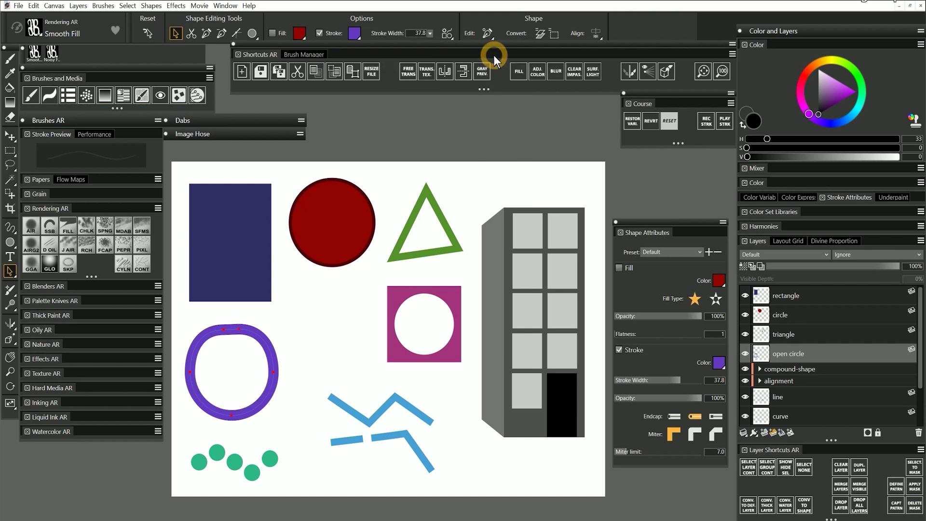
Step: With the open circle filled, select its two end points and connect them with Join Endpoints
{"action": "left_click", "coordinate": [272, 33]}
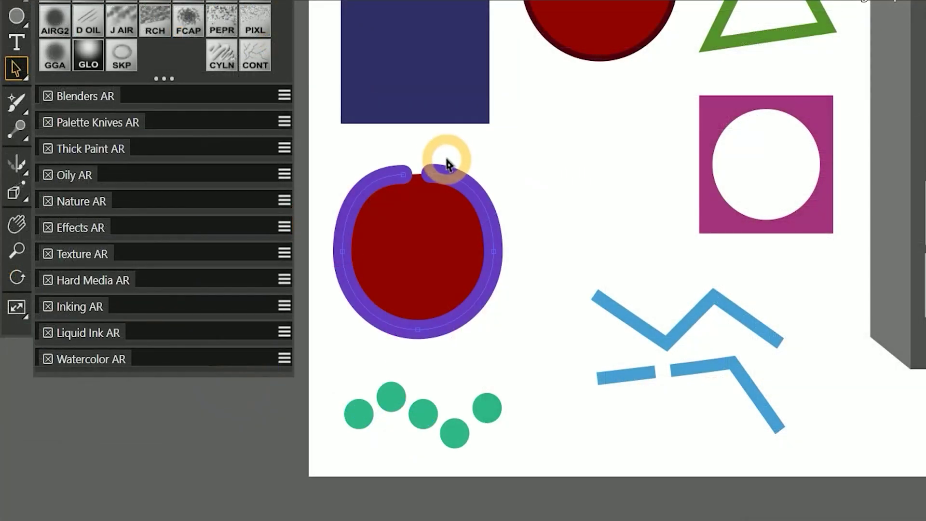
{"action": "left_click_drag", "start_coordinate": [449, 157], "coordinate": [388, 199]}
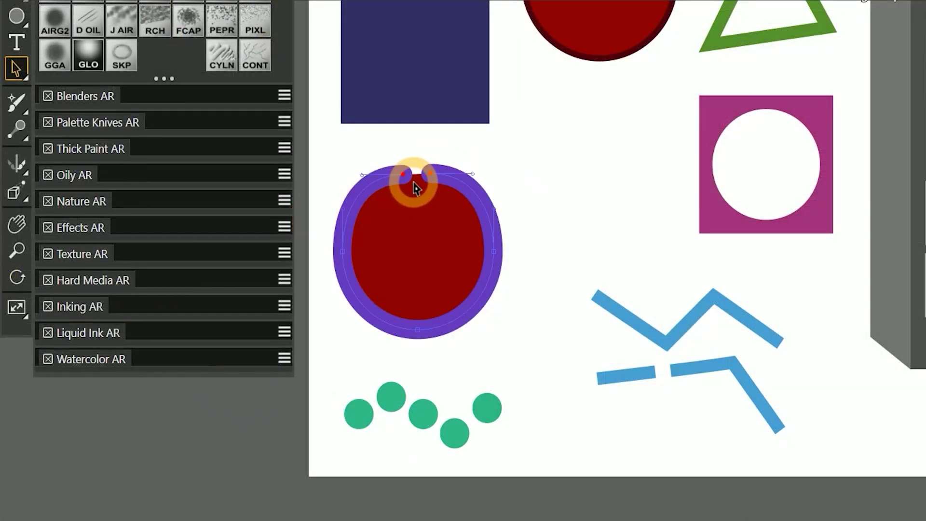
{"action": "left_click", "coordinate": [488, 33]}
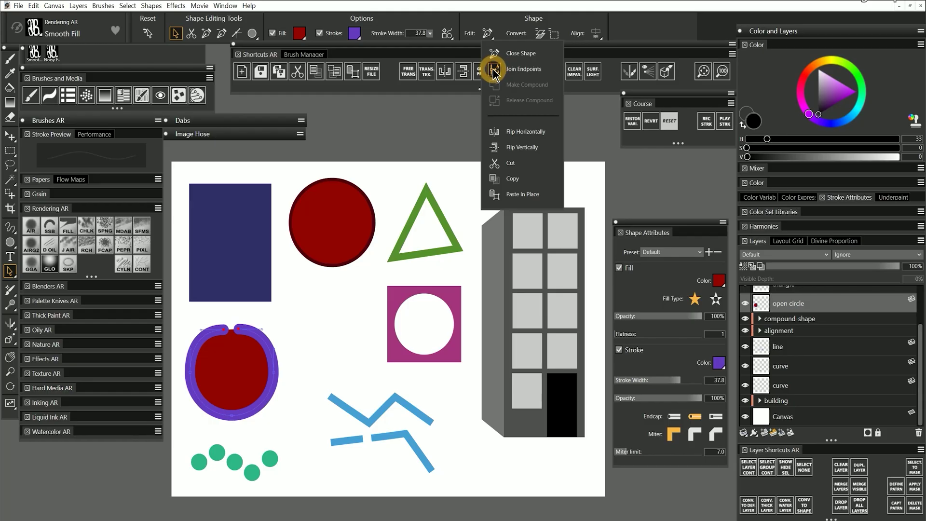
{"action": "left_click", "coordinate": [493, 71]}
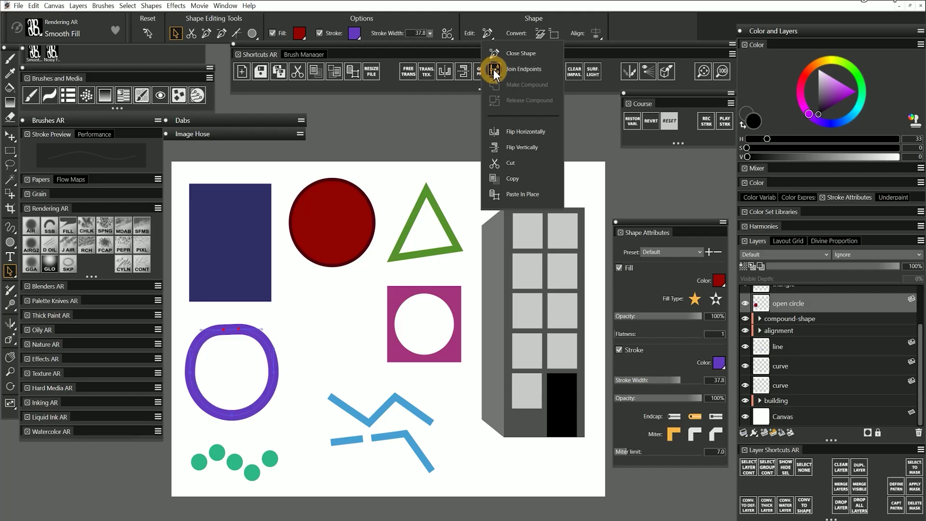
Step: Join the left end points of the blue zigzag and the short line below it, and toggle the joined curve layer's visibility
{"action": "left_click_drag", "start_coordinate": [318, 381], "coordinate": [343, 464]}
{"action": "left_click", "coordinate": [489, 33]}
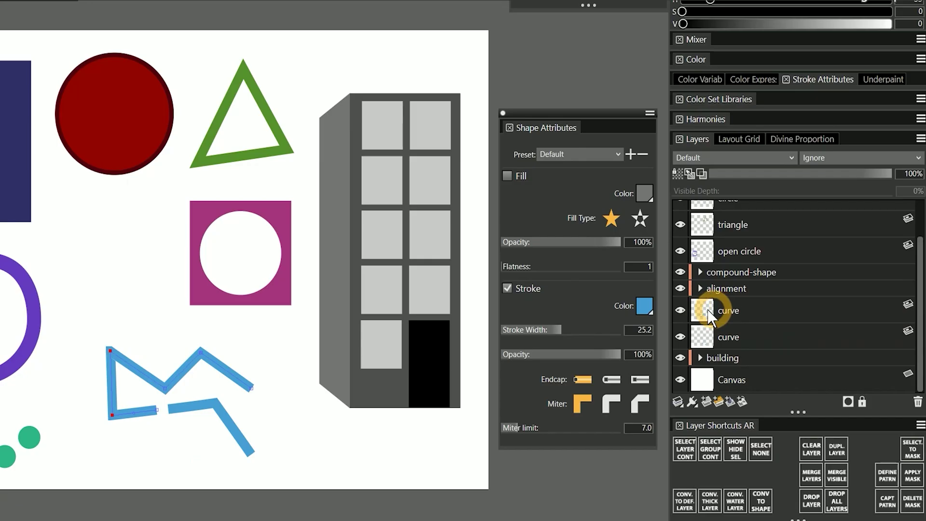
{"action": "left_click", "coordinate": [745, 365]}
{"action": "left_click", "coordinate": [681, 310]}
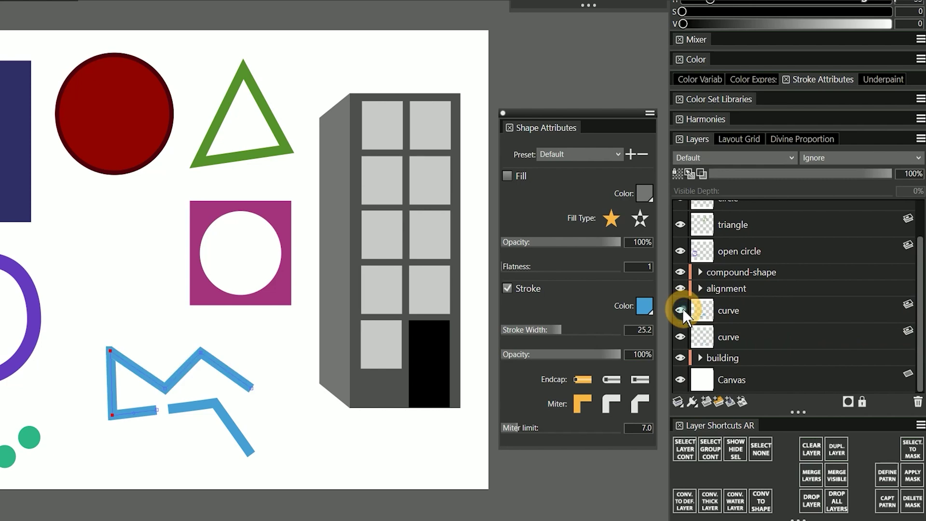
Step: Combine the circle and square in the compound-shape group with Make Compound, and move the combined shape slightly
{"action": "left_click", "coordinate": [681, 309]}
{"action": "left_click", "coordinate": [783, 355]}
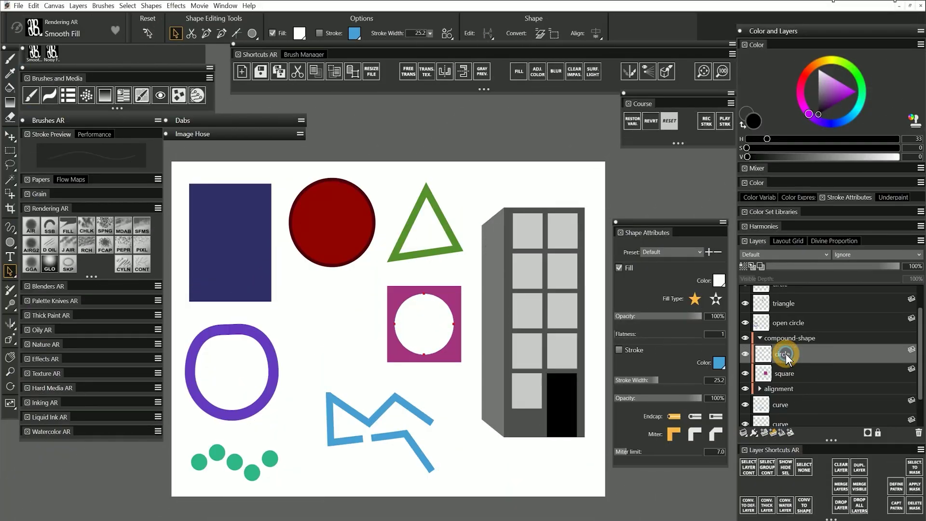
{"action": "left_click", "coordinate": [791, 372], "text": "shift"}
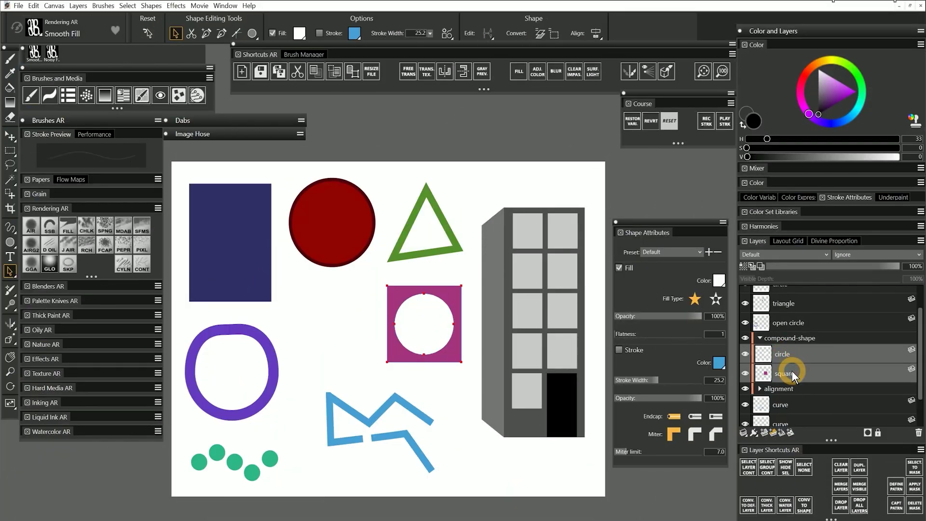
{"action": "left_click", "coordinate": [488, 33]}
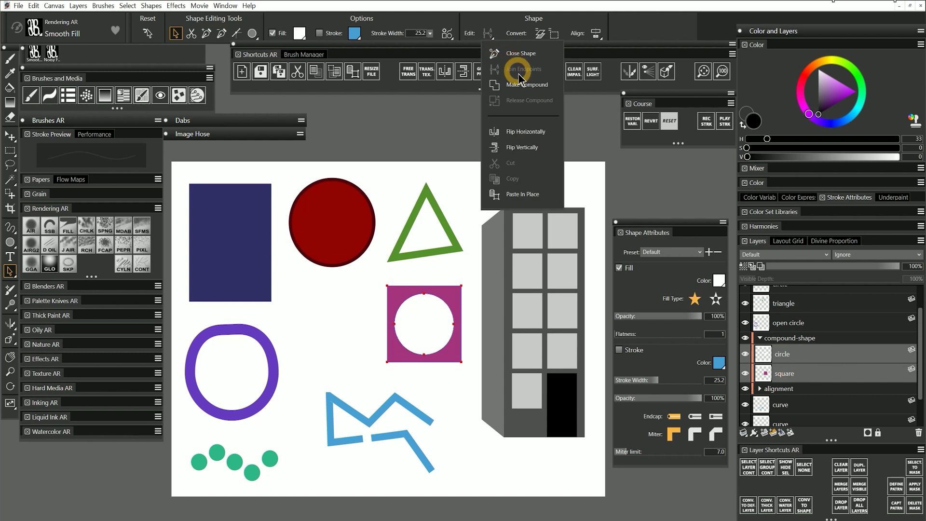
{"action": "left_click", "coordinate": [495, 90]}
{"action": "mouse_move", "coordinate": [447, 290]}
{"action": "left_mouse_down"}
{"action": "mouse_move", "coordinate": [412, 369]}
{"action": "mouse_move", "coordinate": [432, 232]}
{"action": "mouse_move", "coordinate": [457, 303]}
{"action": "left_mouse_up"}
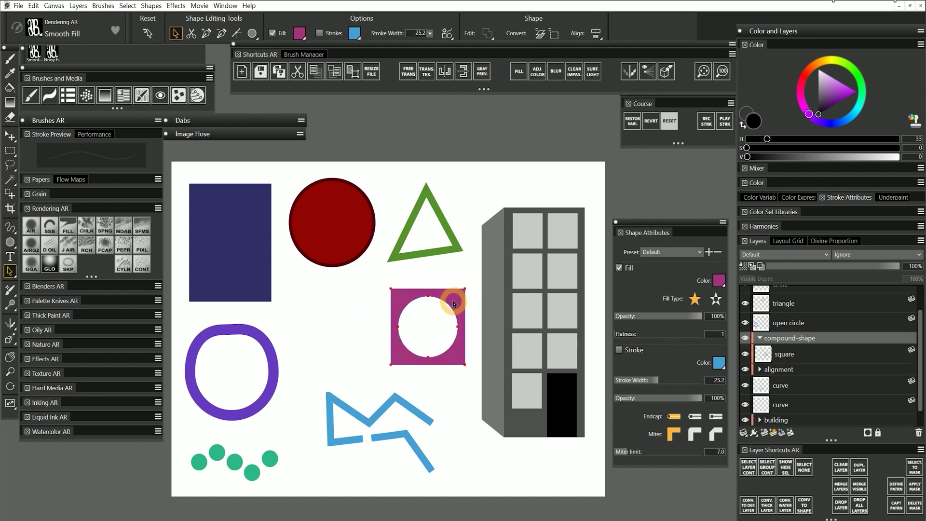
Step: Turn on the compound shape's blue stroke at width 10.3 and pull the square's upper-right corner upward
{"action": "left_click", "coordinate": [319, 32]}
{"action": "left_click", "coordinate": [632, 380]}
{"action": "left_click", "coordinate": [461, 287]}
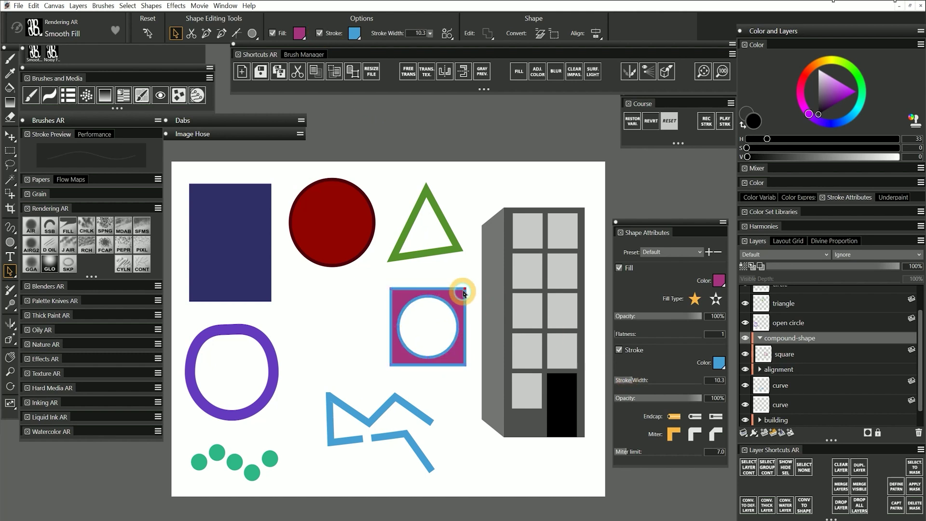
{"action": "left_click_drag", "start_coordinate": [464, 301], "coordinate": [467, 273]}
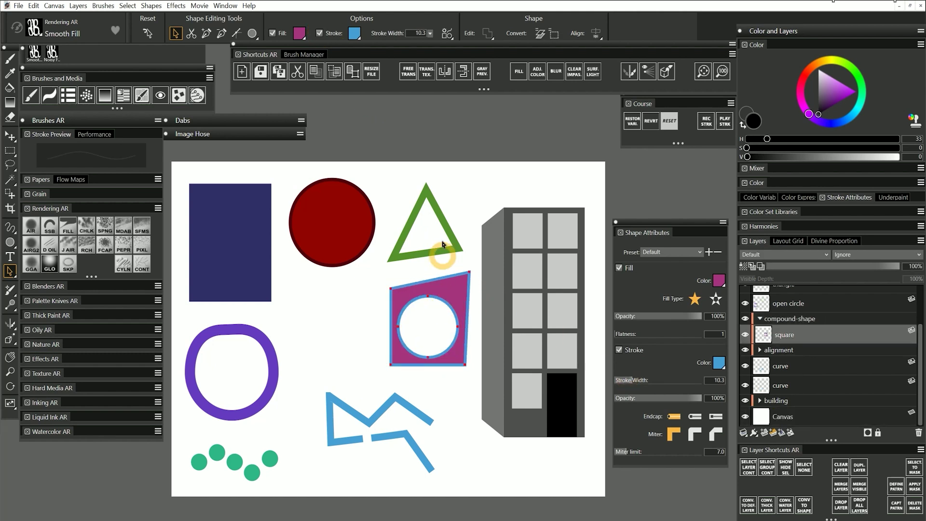
Step: Release the compound into separate shapes and shift the white circle slightly over the magenta square
{"action": "left_click_drag", "start_coordinate": [486, 34], "coordinate": [501, 103]}
{"action": "mouse_move", "coordinate": [442, 311]}
{"action": "left_mouse_down"}
{"action": "mouse_move", "coordinate": [429, 323]}
{"action": "mouse_move", "coordinate": [443, 321]}
{"action": "left_mouse_up"}
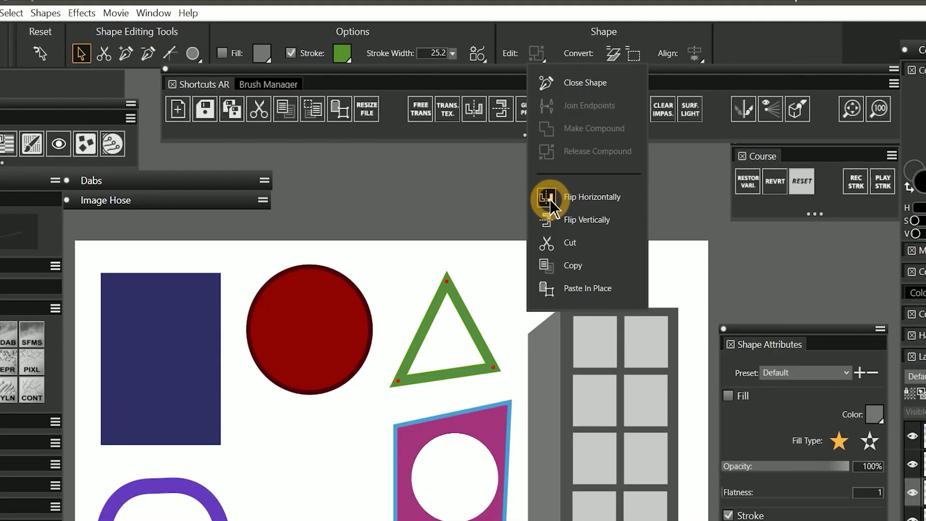
Step: Flip the green triangle horizontally and vertically with the shape editing commands
{"action": "left_click", "coordinate": [550, 200]}
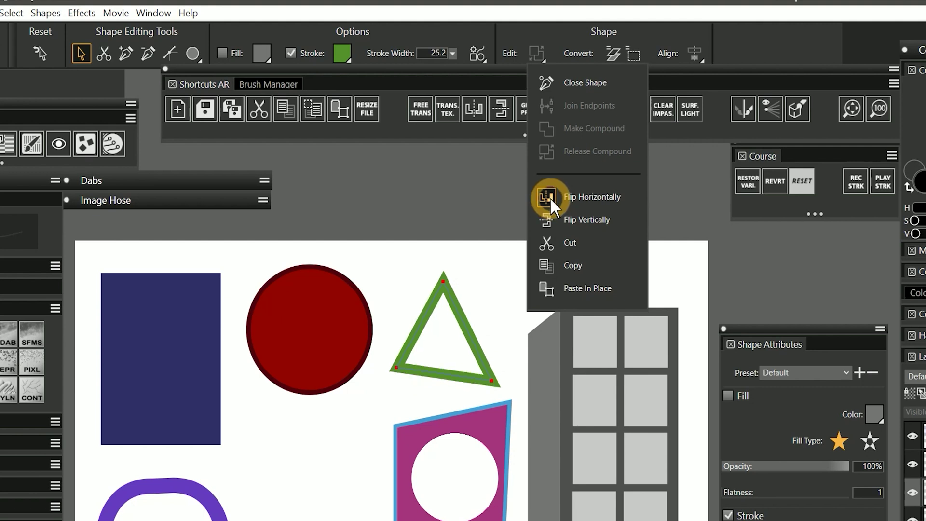
{"action": "left_click_drag", "start_coordinate": [537, 52], "coordinate": [548, 226]}
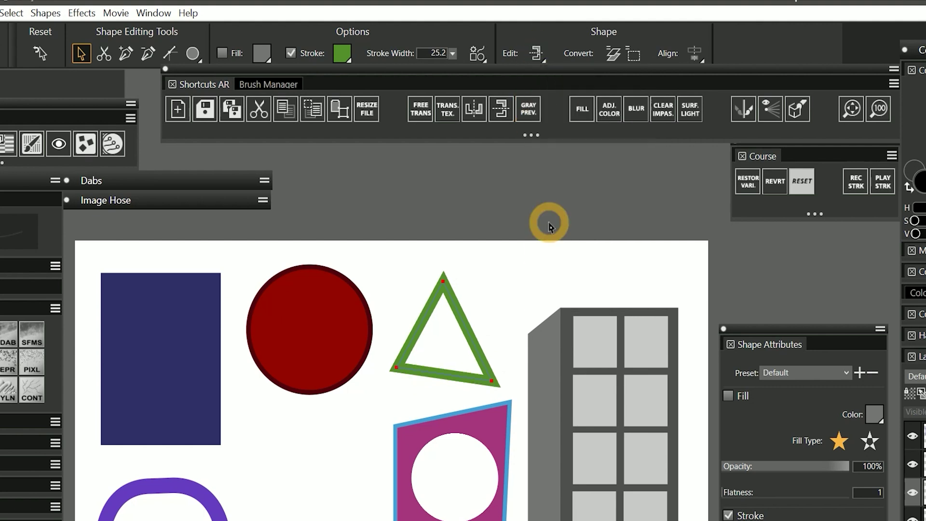
{"action": "left_click_drag", "start_coordinate": [536, 52], "coordinate": [546, 289]}
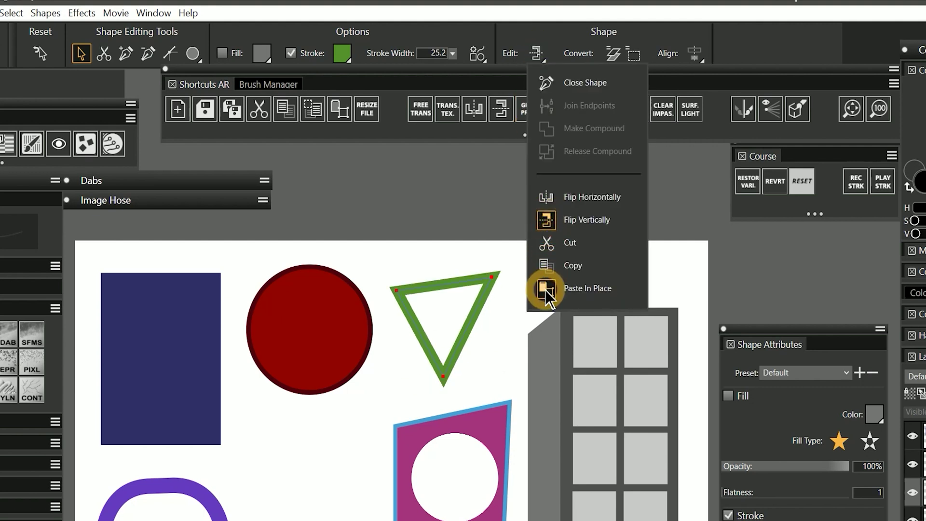
{"action": "left_click_drag", "start_coordinate": [547, 289], "coordinate": [547, 289]}
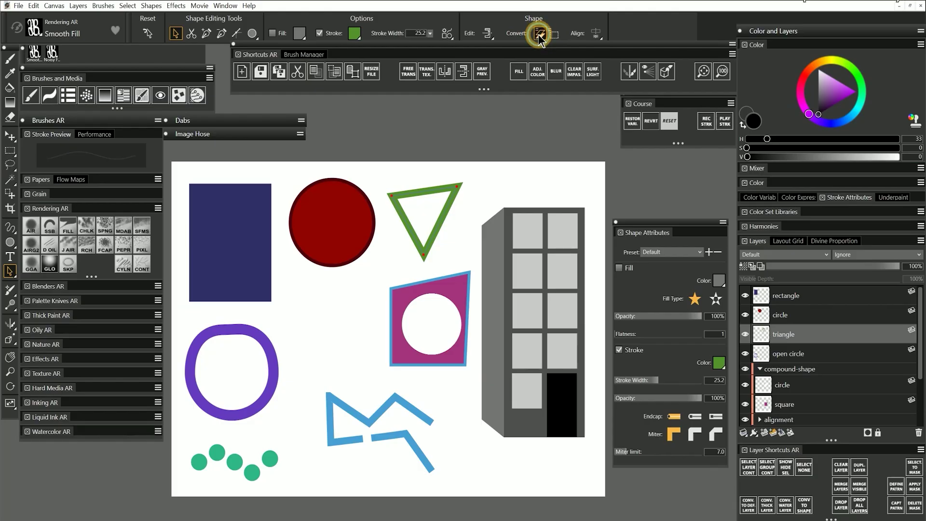
Step: Convert the red circle's shape layer to a default layer and smear its edges with the Diffuse Blur brush
{"action": "left_click", "coordinate": [752, 314]}
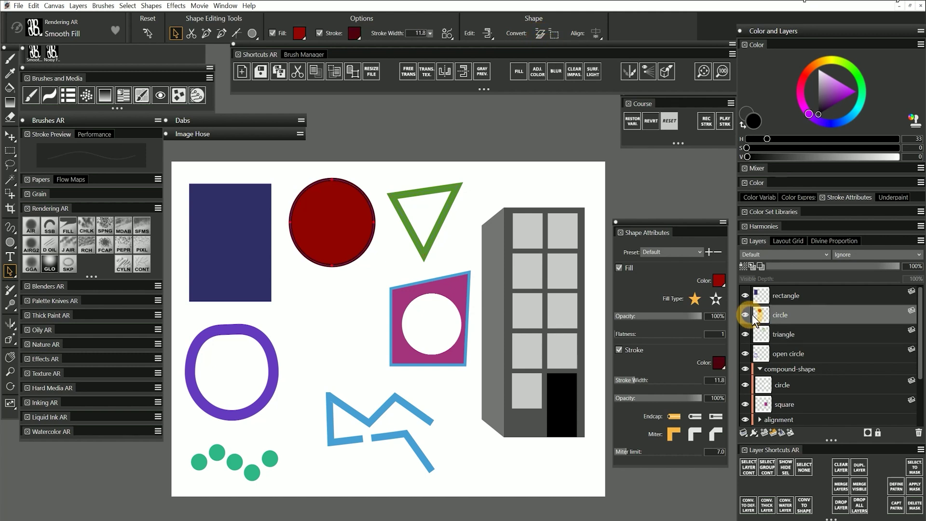
{"action": "right_click", "coordinate": [780, 316]}
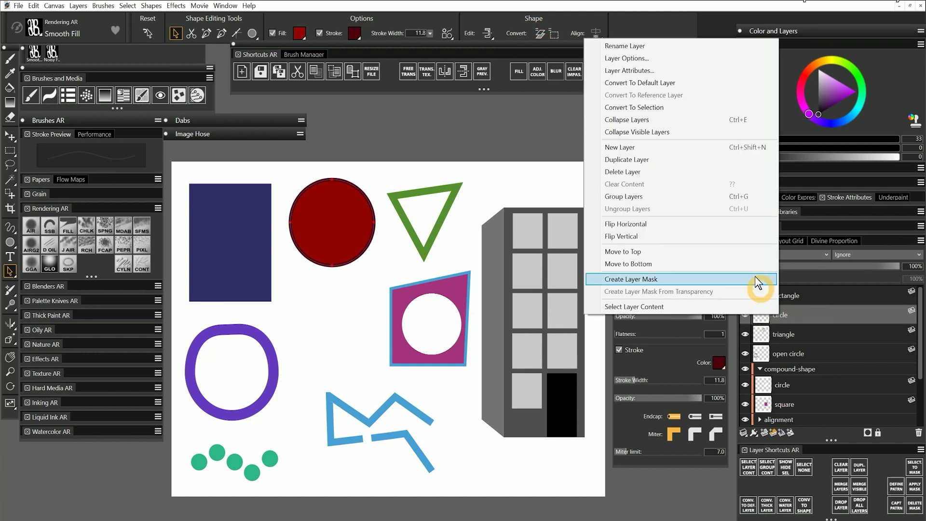
{"action": "left_click", "coordinate": [658, 84]}
{"action": "left_click", "coordinate": [782, 316]}
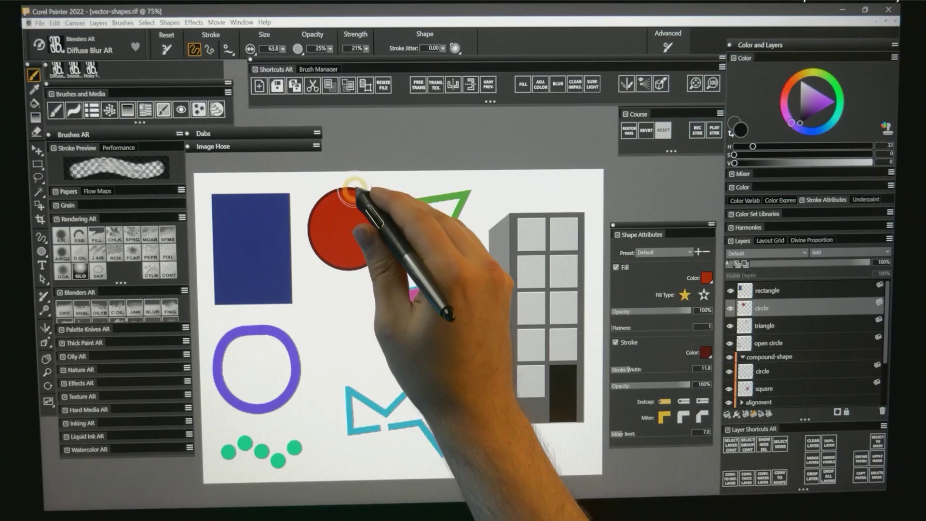
{"action": "mouse_move", "coordinate": [144, 70]}
{"action": "left_mouse_down"}
{"action": "mouse_move", "coordinate": [103, 74]}
{"action": "mouse_move", "coordinate": [145, 110]}
{"action": "mouse_move", "coordinate": [177, 115]}
{"action": "left_mouse_up"}
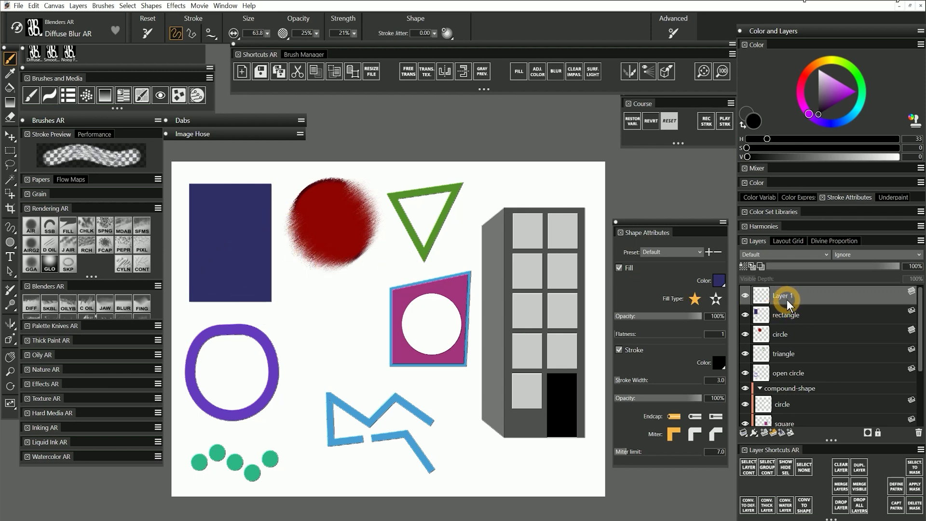
Step: Check with the Shape Selection tool whether the converted red circle still has editable anchor points
{"action": "left_click", "coordinate": [10, 272]}
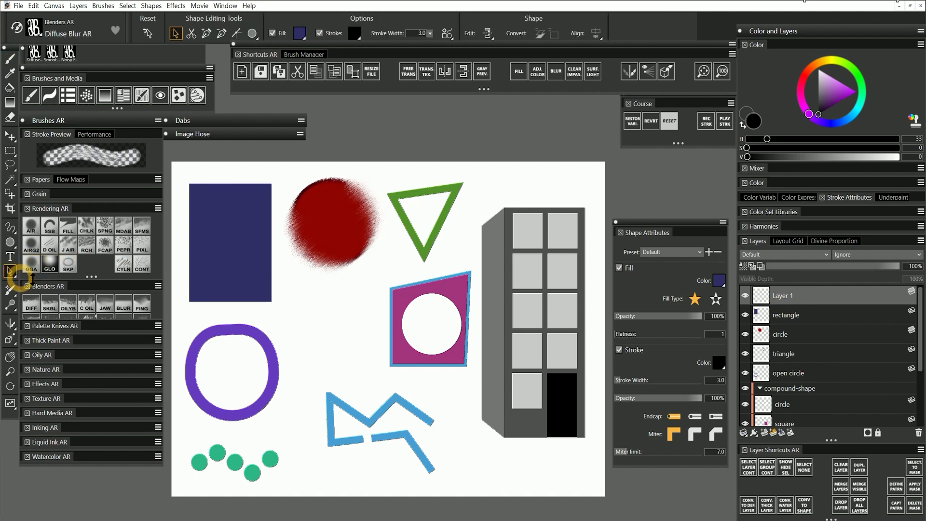
{"action": "left_click", "coordinate": [782, 335]}
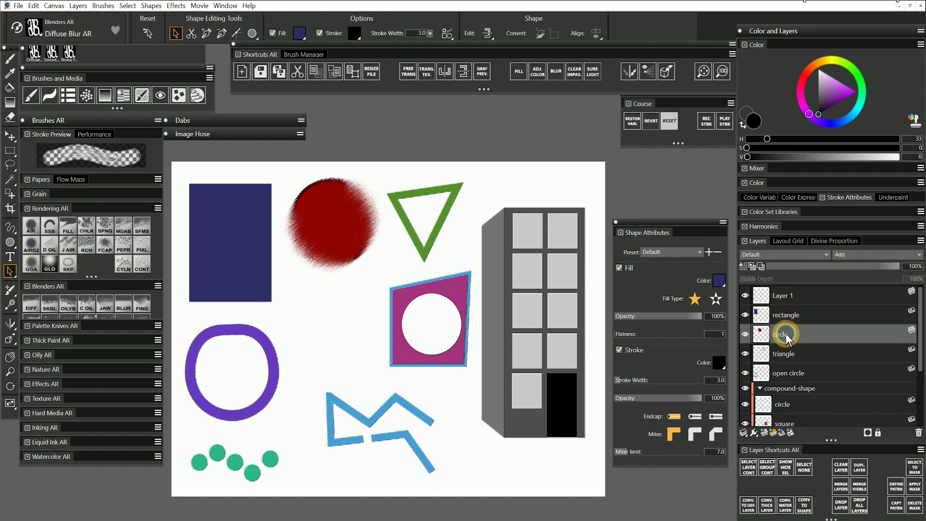
{"action": "left_click", "coordinate": [319, 204]}
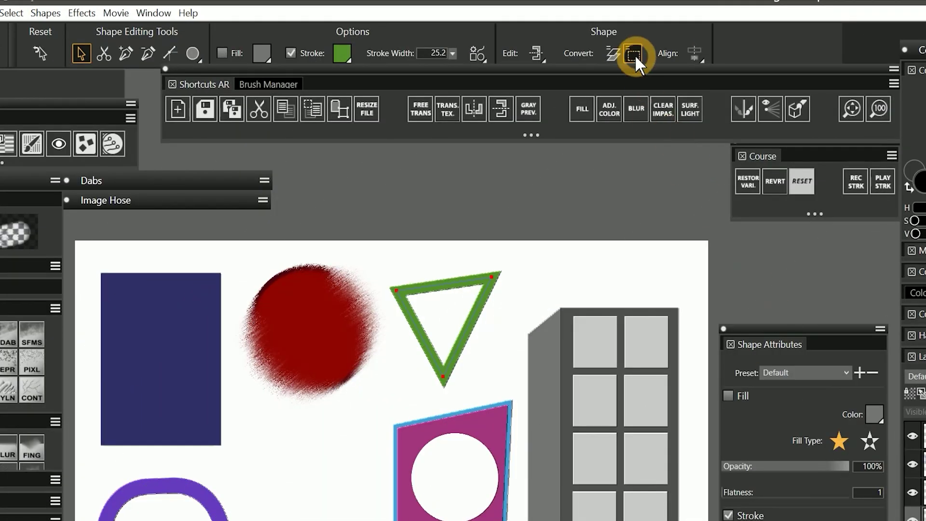
Step: Convert the green triangle to a selection and fill it with the dark blue-to-white gradient
{"action": "left_click", "coordinate": [553, 33]}
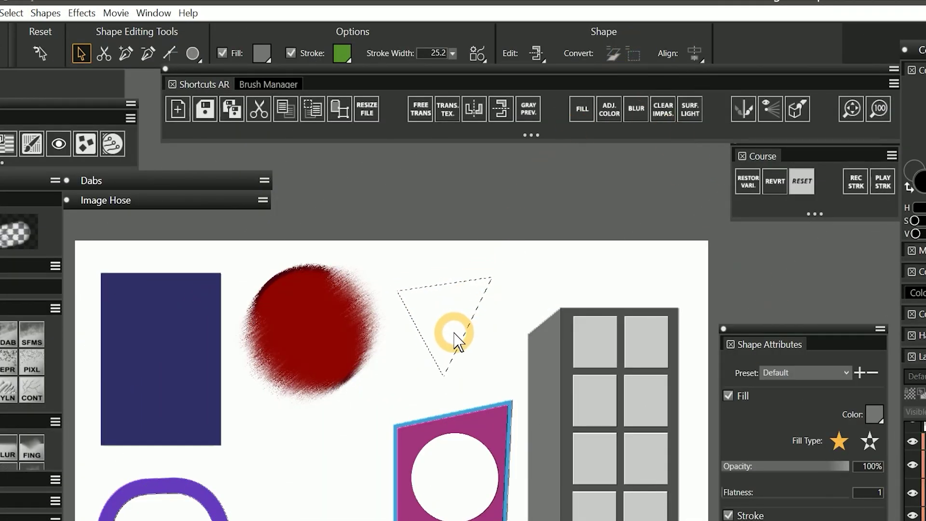
{"action": "key", "text": "ctrl+f"}
{"action": "key", "text": "Return"}
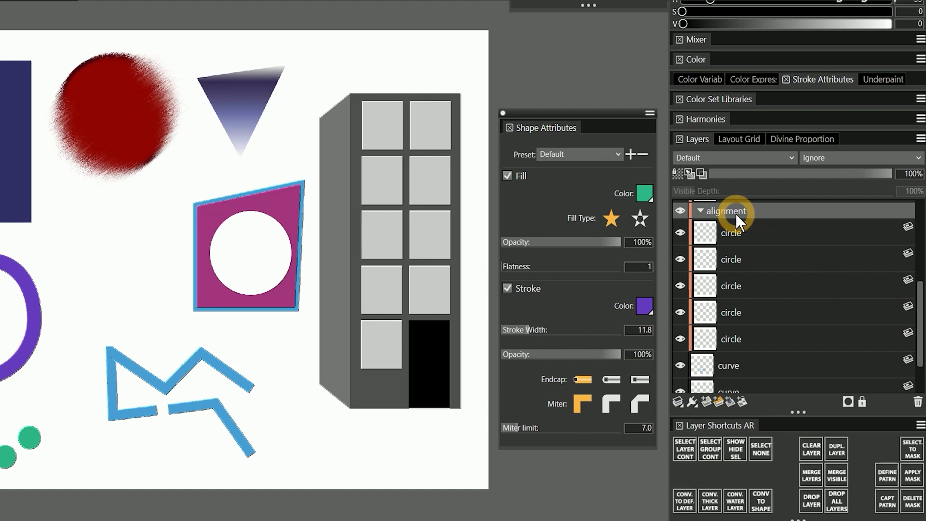
Step: Select all five green circles in the alignment group and align them in a horizontal row by their vertical centers
{"action": "left_click", "coordinate": [734, 232]}
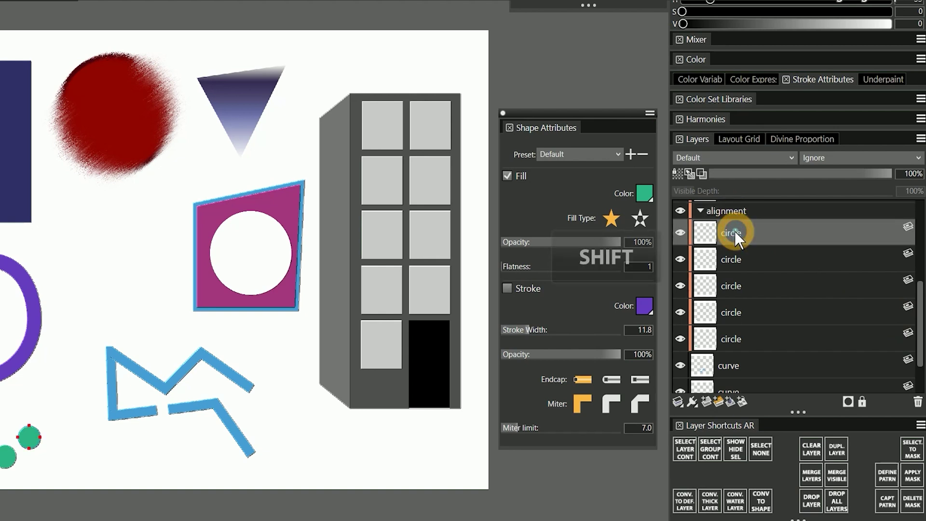
{"action": "left_click", "coordinate": [740, 340], "text": "shift"}
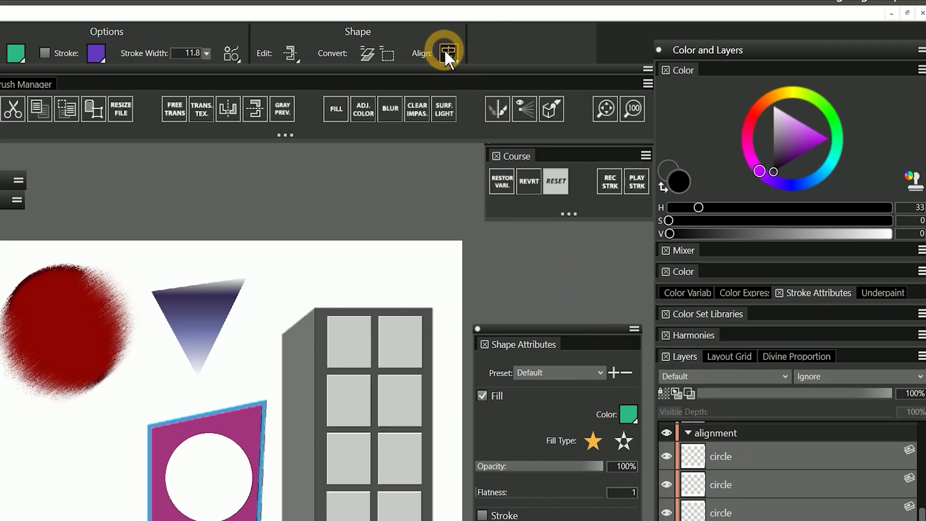
{"action": "left_click", "coordinate": [446, 51]}
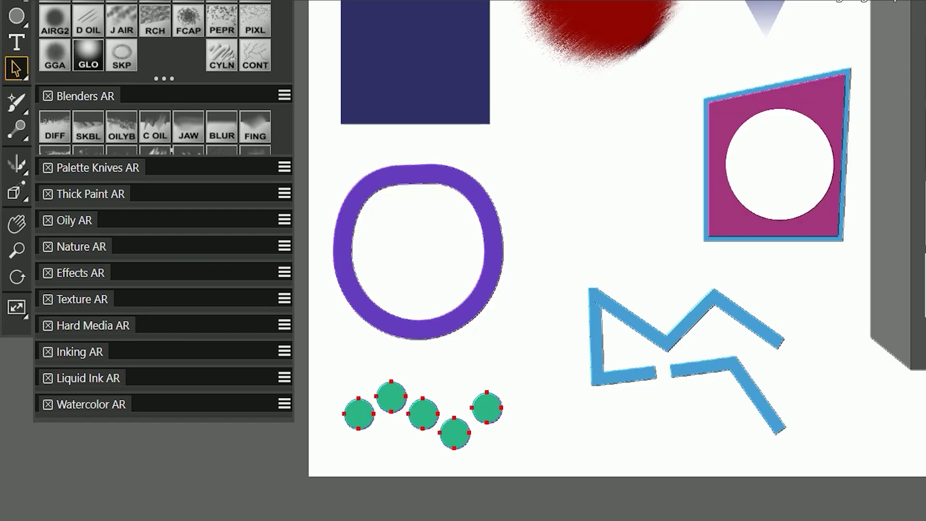
{"action": "left_click", "coordinate": [484, 206]}
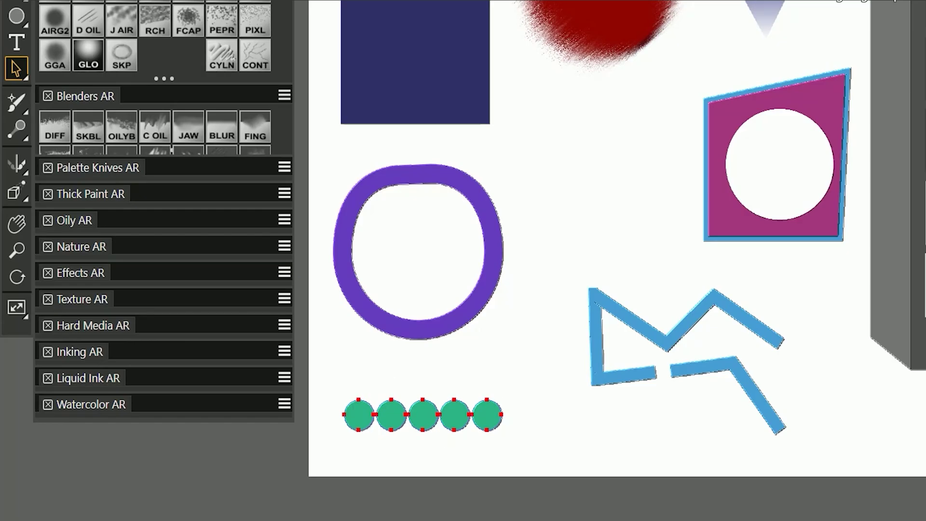
{"action": "left_click", "coordinate": [196, 12]}
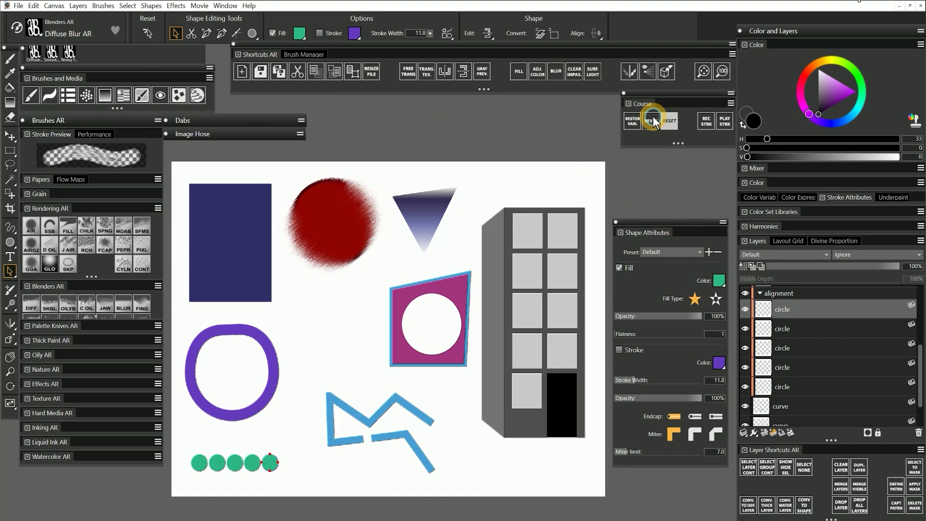
Step: Revert the document to its last saved version
{"action": "left_click", "coordinate": [853, 162]}
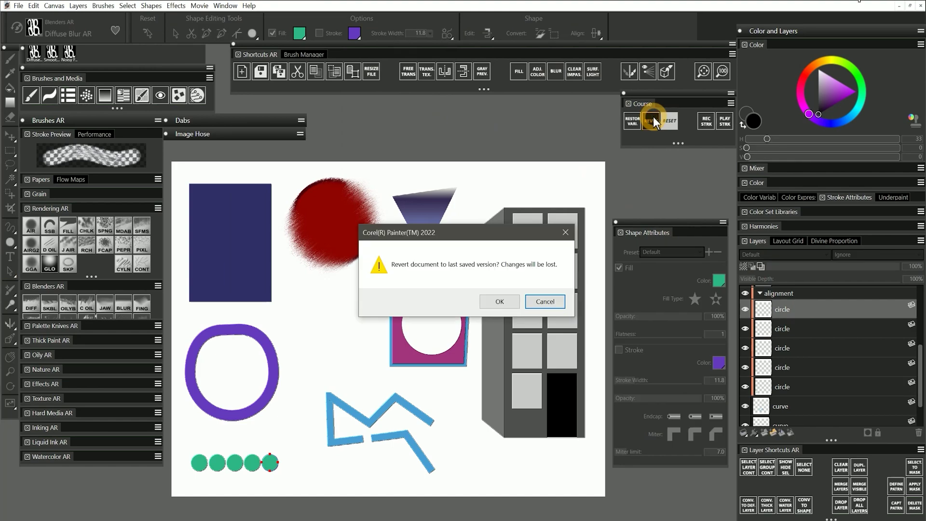
{"action": "left_click", "coordinate": [511, 300]}
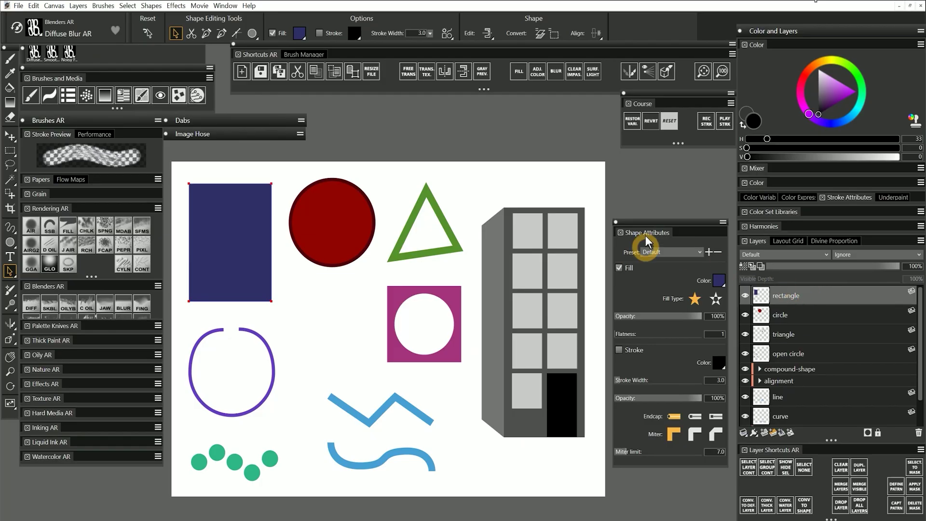
Step: Set the duplicate transform for the blue rectangle to a 10° rotation and 90% horizontal scaling
{"action": "left_click", "coordinate": [150, 6]}
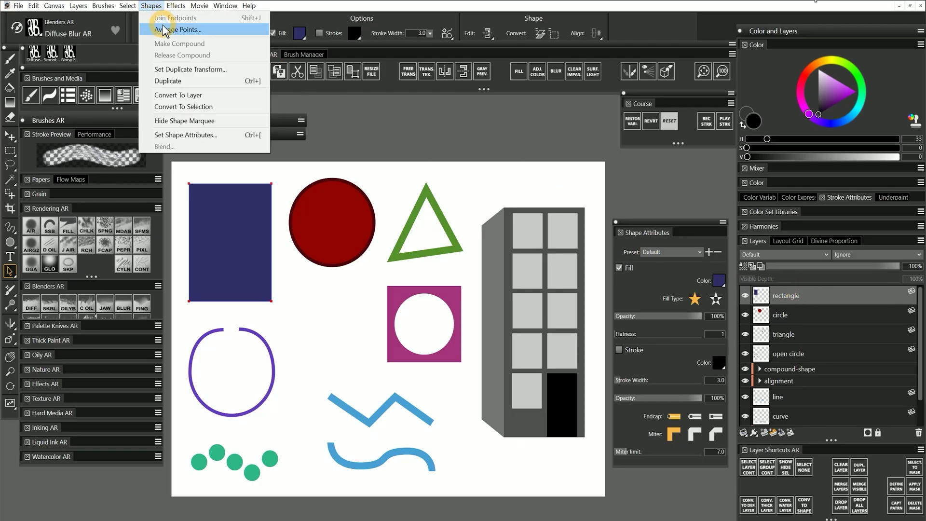
{"action": "left_click", "coordinate": [187, 70]}
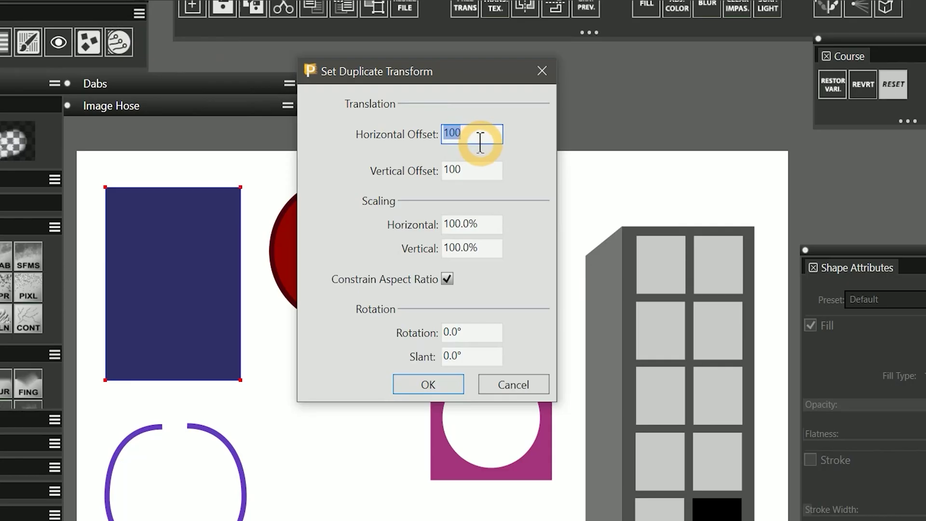
{"action": "double_click", "coordinate": [397, 273]}
{"action": "type", "text": "10"}
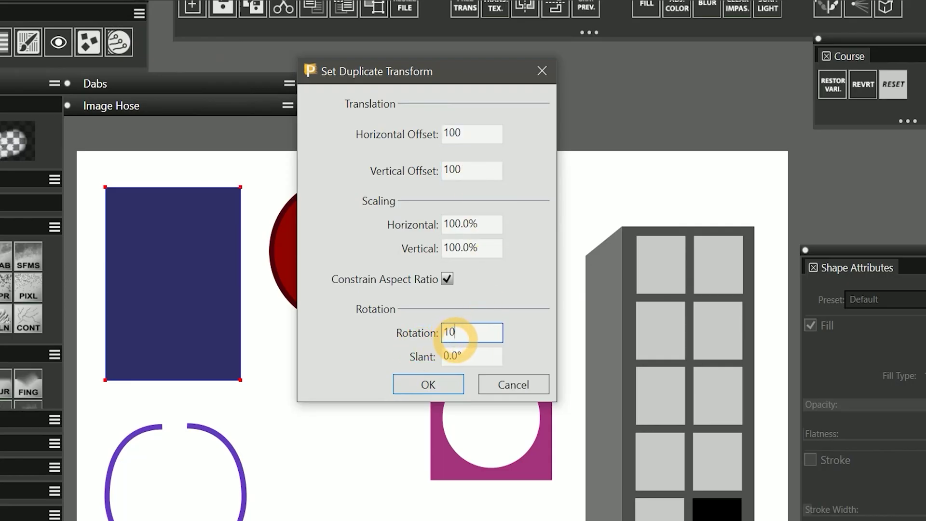
{"action": "left_click", "coordinate": [493, 222]}
{"action": "left_click_drag", "start_coordinate": [492, 222], "coordinate": [451, 225]}
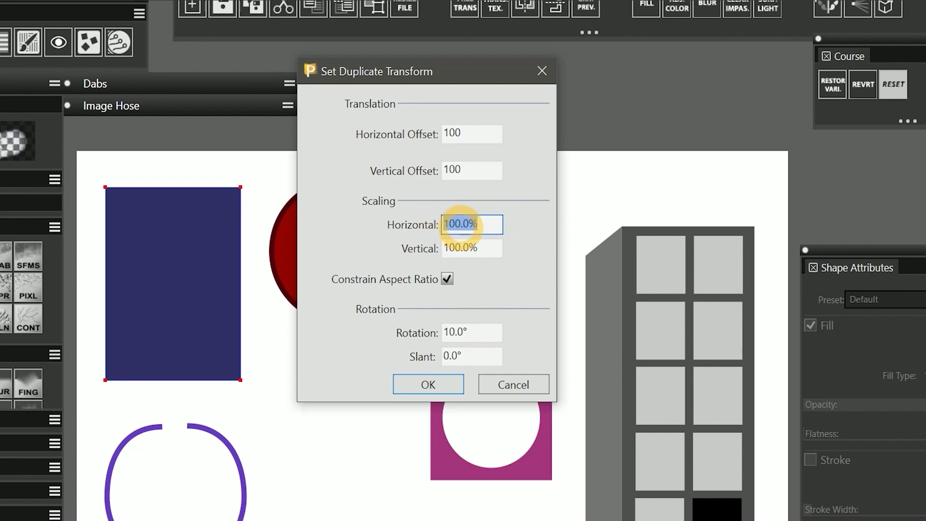
{"action": "type", "text": "90"}
{"action": "left_click", "coordinate": [442, 387]}
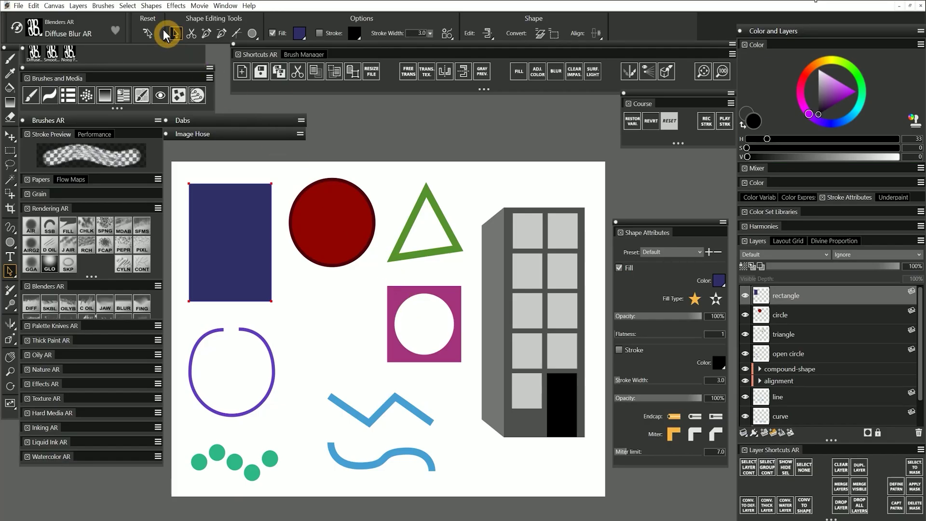
Step: Duplicate the blue rectangle several times in succession, applying the set duplicate transform to each copy
{"action": "left_click", "coordinate": [150, 5]}
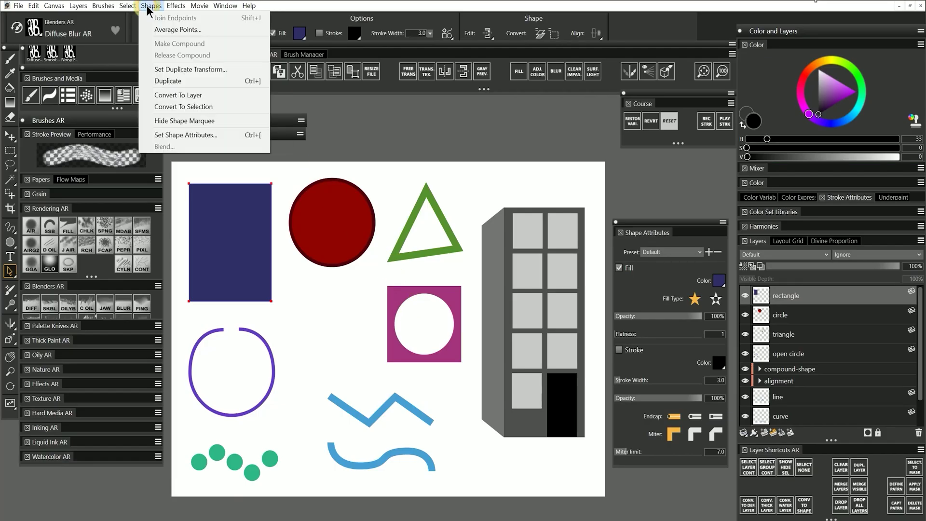
{"action": "left_click", "coordinate": [178, 81]}
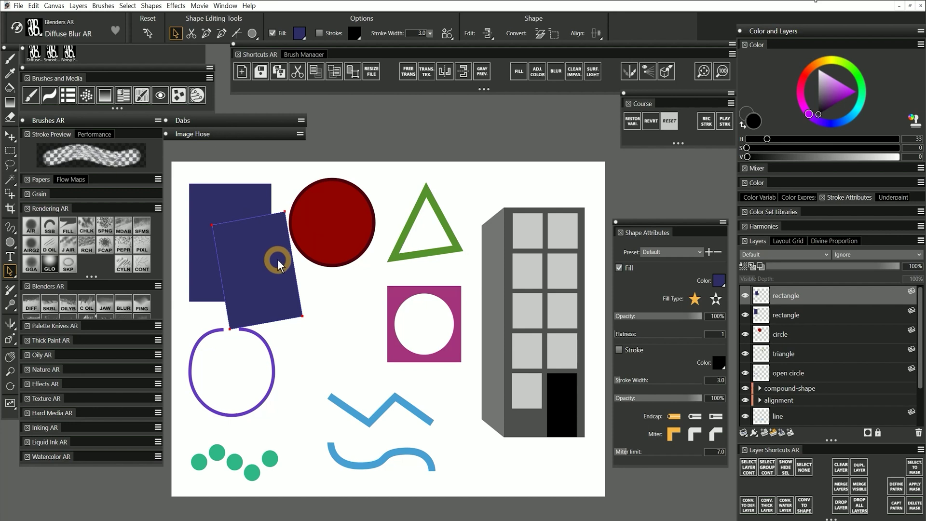
{"action": "key", "text": "ctrl+bracketright"}
{"action": "key", "text": "ctrl+bracketright"}
{"action": "key", "text": "ctrl+bracketright"}
{"action": "key", "text": "ctrl+bracketright"}
{"action": "key", "text": "ctrl+bracketright"}
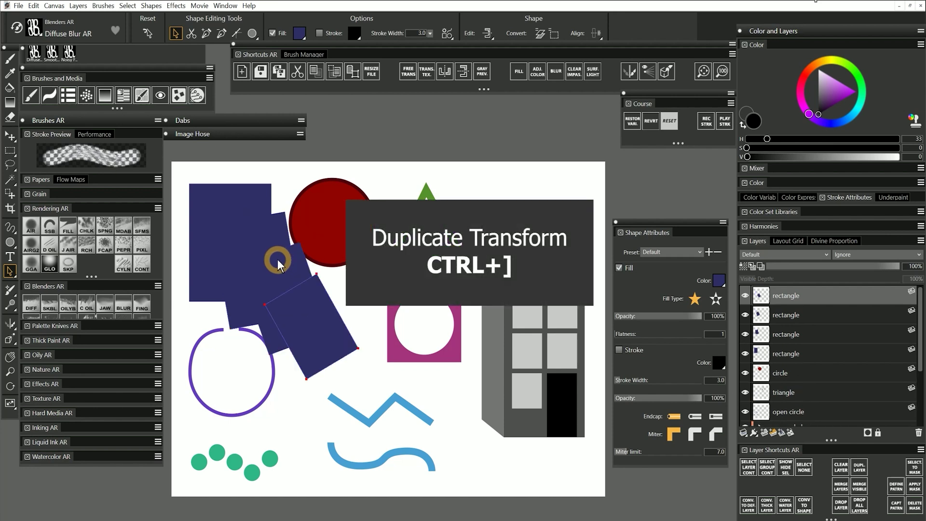
Step: Add further duplicates of the blue rectangle with the stored transform to extend the rotated chain down to the blue curve
{"action": "key", "text": "ctrl+bracketright"}
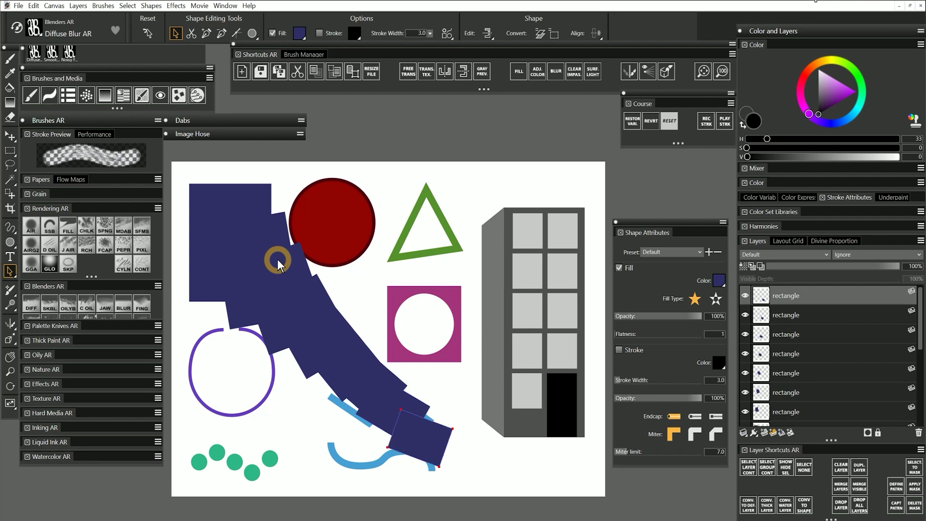
{"action": "key", "text": "ctrl+bracketright"}
{"action": "key", "text": "ctrl+bracketright"}
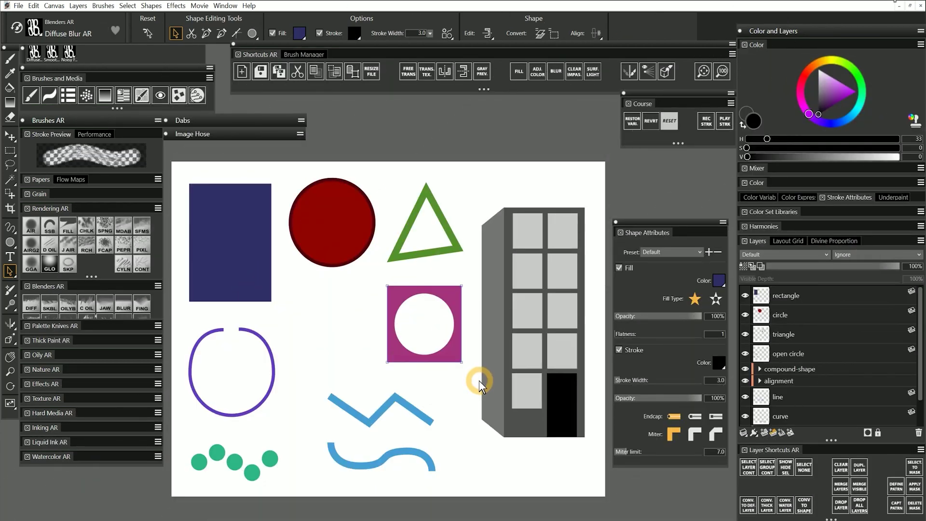
Step: Select the red circle and green triangle shapes and open the Blend settings for them
{"action": "left_click", "coordinate": [787, 313]}
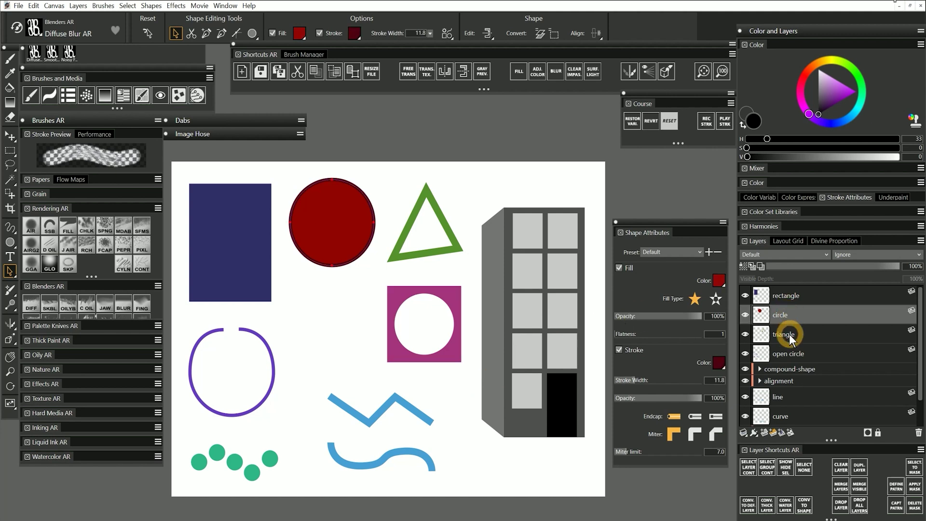
{"action": "left_click", "coordinate": [790, 334], "text": "shift"}
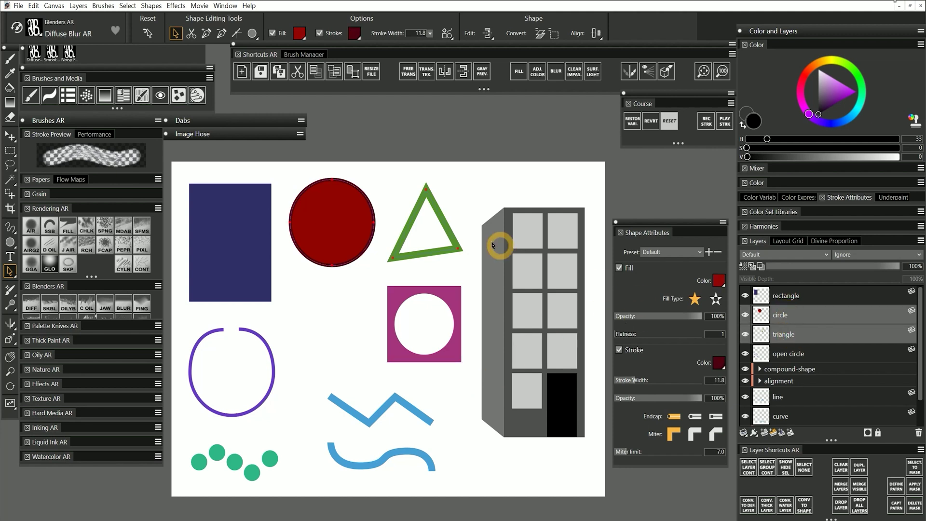
{"action": "left_click", "coordinate": [151, 5]}
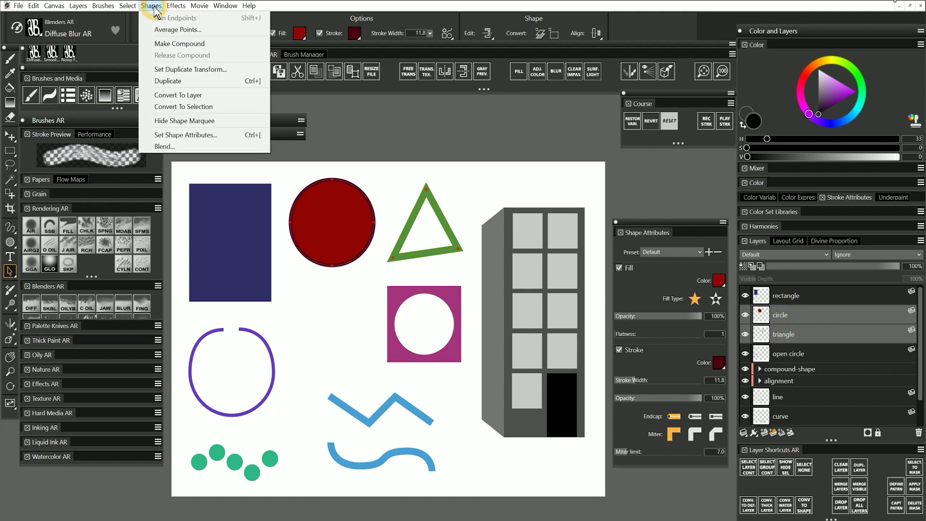
{"action": "left_click", "coordinate": [172, 145]}
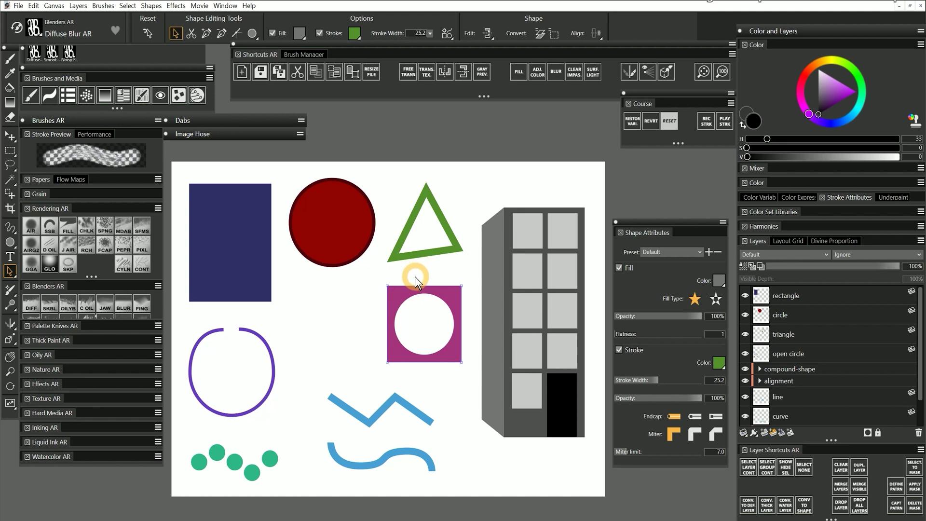
Step: Draw two adjoining tall light-grey rectangles of equal height between the blue rectangle and the magenta compound shape
{"action": "left_click", "coordinate": [525, 232]}
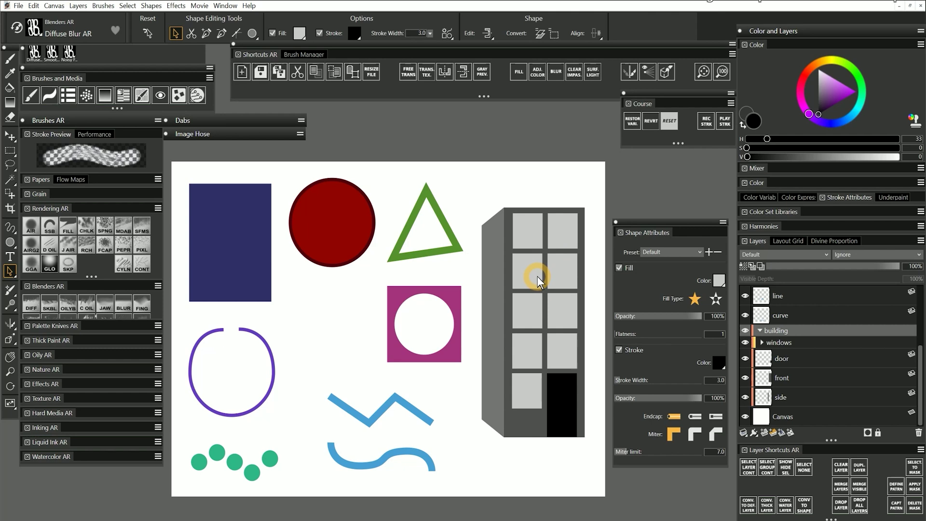
{"action": "key", "text": "i"}
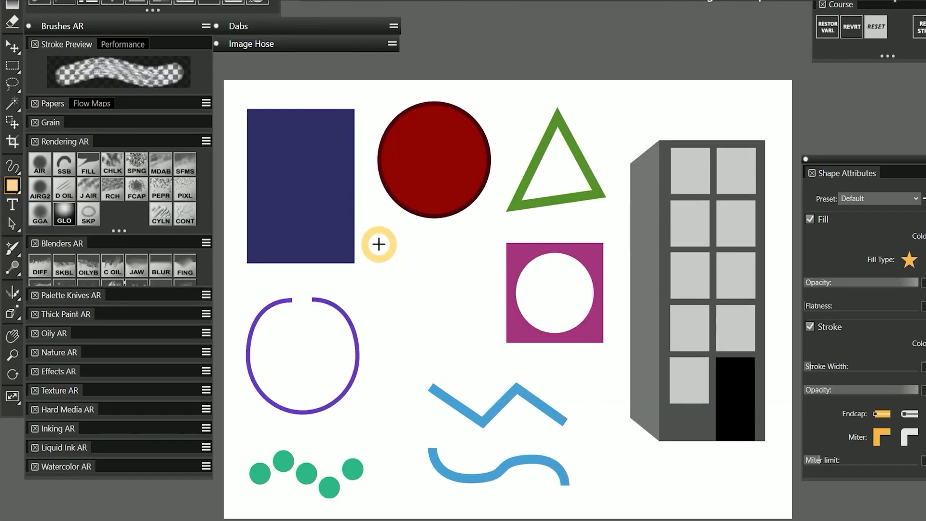
{"action": "left_click_drag", "start_coordinate": [290, 286], "coordinate": [328, 377]}
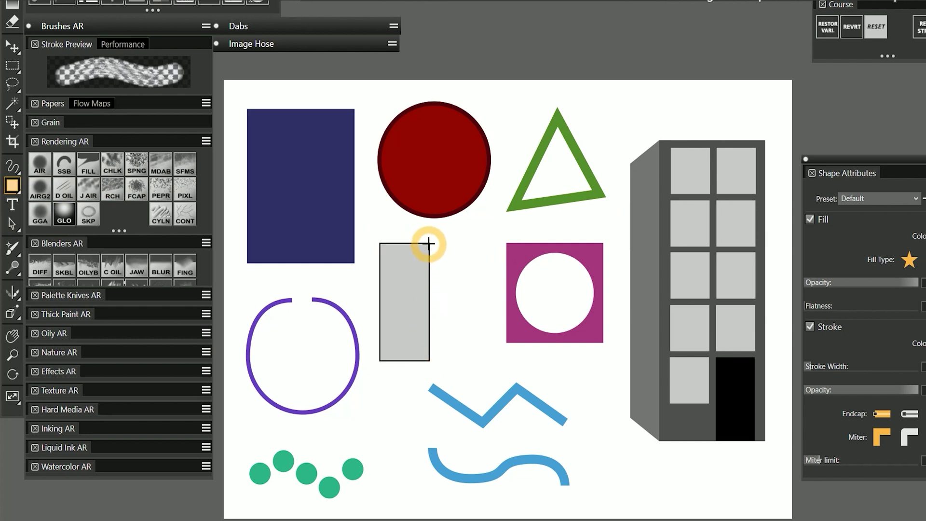
{"action": "left_click_drag", "start_coordinate": [429, 244], "coordinate": [483, 362]}
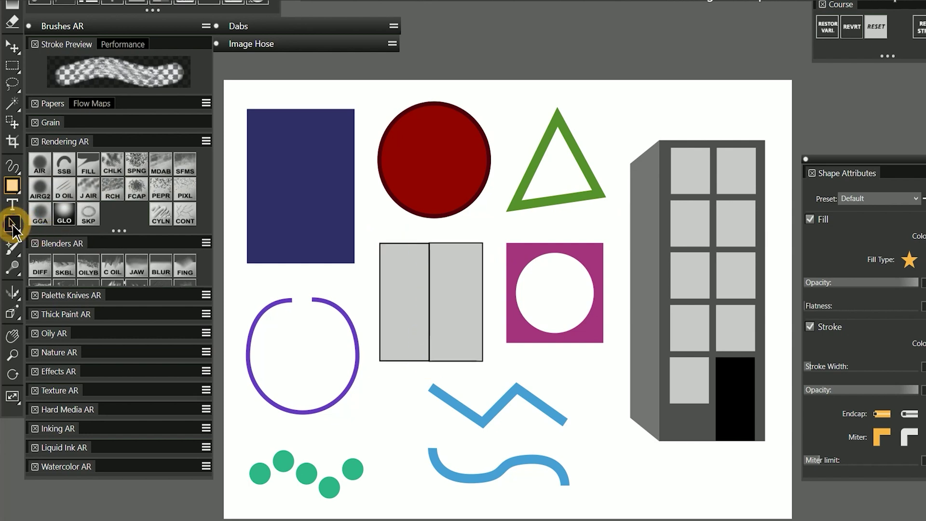
Step: Select the outer corner points of the first grey rectangle and nudge them toward the shared edge to foreshorten the angled side face
{"action": "left_click", "coordinate": [13, 224]}
{"action": "left_click_drag", "start_coordinate": [376, 240], "coordinate": [404, 279]}
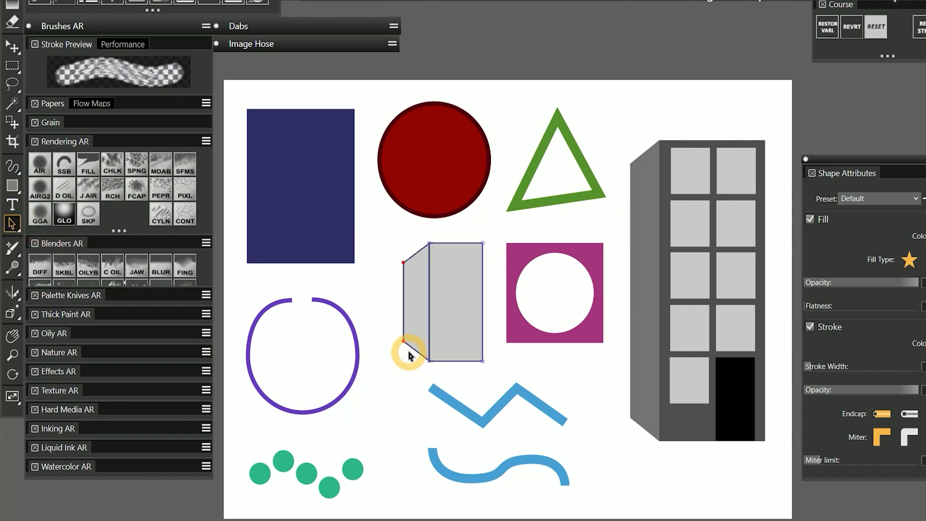
{"action": "key", "text": "Right"}
{"action": "key", "text": "Right"}
{"action": "key", "text": "Right"}
{"action": "key", "text": "Right"}
{"action": "key", "text": "Right"}
{"action": "key", "text": "Right"}
{"action": "key", "text": "Right"}
{"action": "key", "text": "Right"}
{"action": "key", "text": "Right"}
{"action": "key", "text": "Right"}
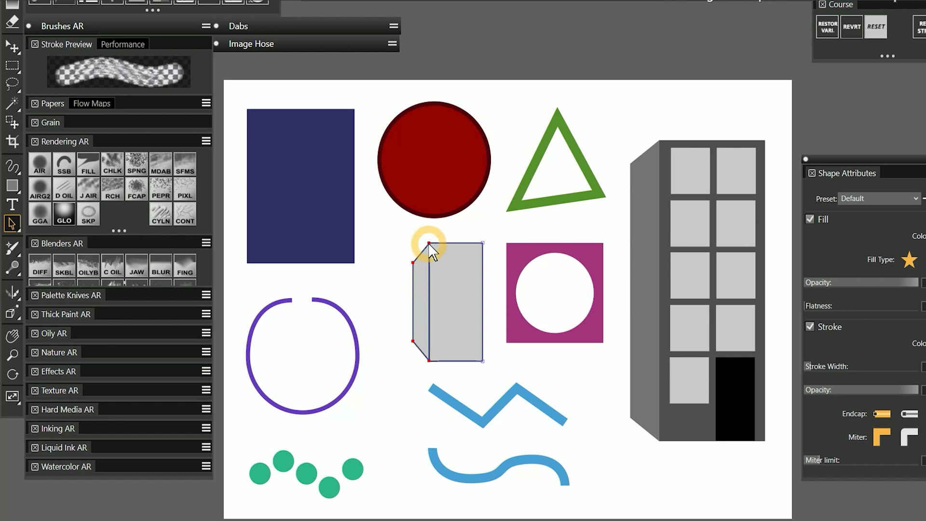
Step: Scale the angled grey side face narrower toward its shared edge with the Layer Adjuster
{"action": "key", "text": "f"}
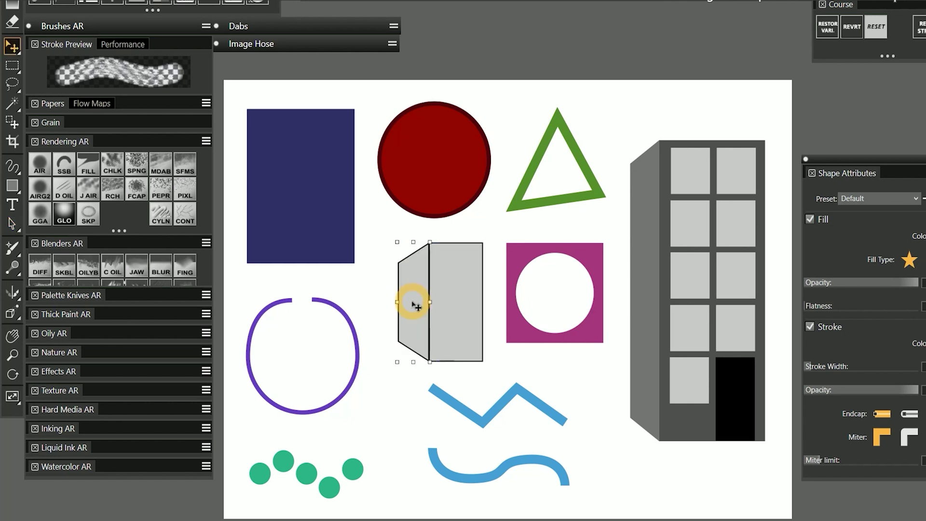
{"action": "left_click", "coordinate": [397, 303]}
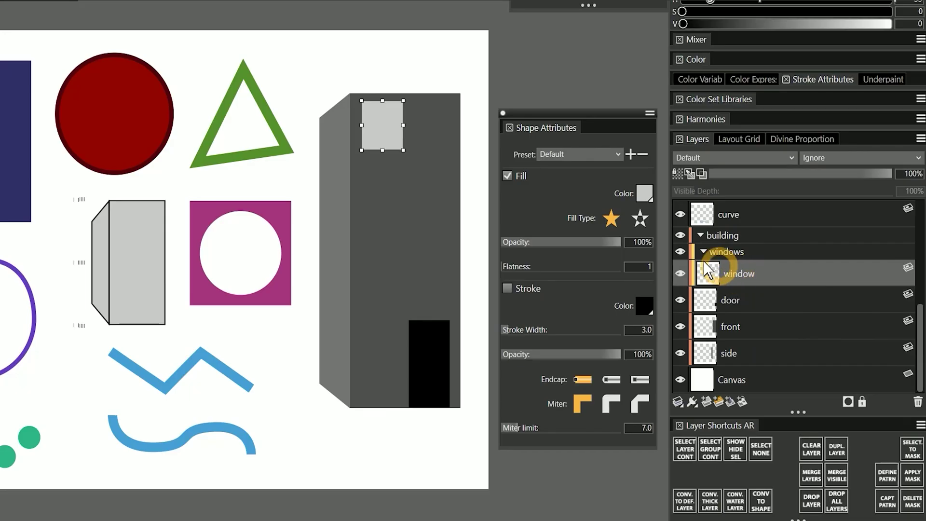
Step: Duplicate the building's window into a grid of two columns and three rows on the front face
{"action": "mouse_move", "coordinate": [383, 136]}
{"action": "left_mouse_down"}
{"action": "mouse_move", "coordinate": [437, 139]}
{"action": "mouse_move", "coordinate": [435, 130]}
{"action": "left_mouse_up"}
{"action": "left_click_drag", "start_coordinate": [431, 128], "coordinate": [422, 181]}
{"action": "left_click", "coordinate": [744, 300], "text": "shift"}
{"action": "left_click_drag", "start_coordinate": [420, 178], "coordinate": [421, 177]}
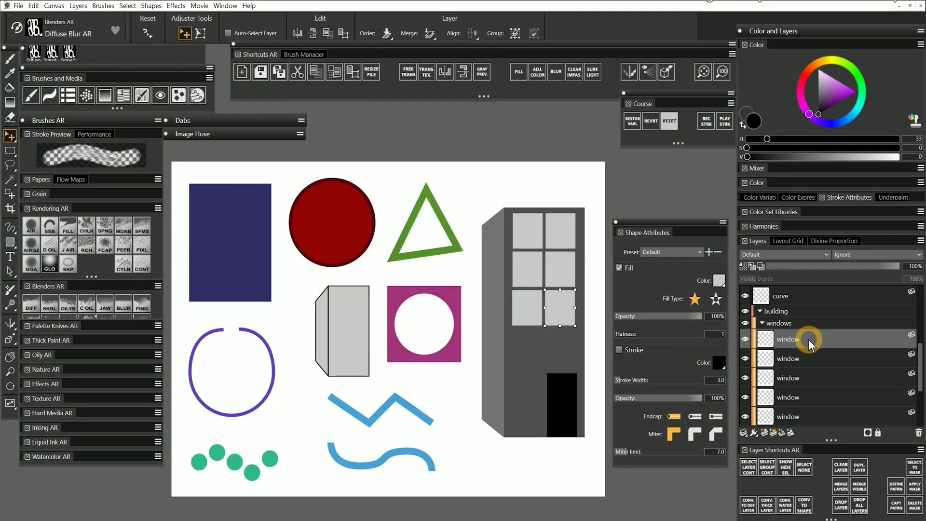
Step: Select all six window shapes in the windows group and convert them to default layers
{"action": "left_click", "coordinate": [816, 413], "text": "shift"}
{"action": "left_click_drag", "start_coordinate": [920, 352], "coordinate": [920, 370]}
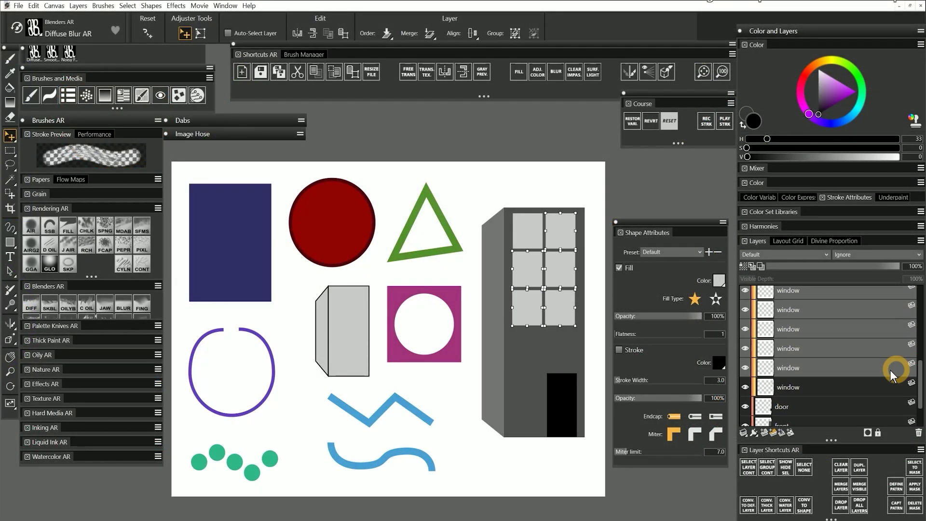
{"action": "left_click", "coordinate": [808, 386], "text": "shift"}
{"action": "right_click", "coordinate": [800, 352]}
{"action": "left_click", "coordinate": [699, 118]}
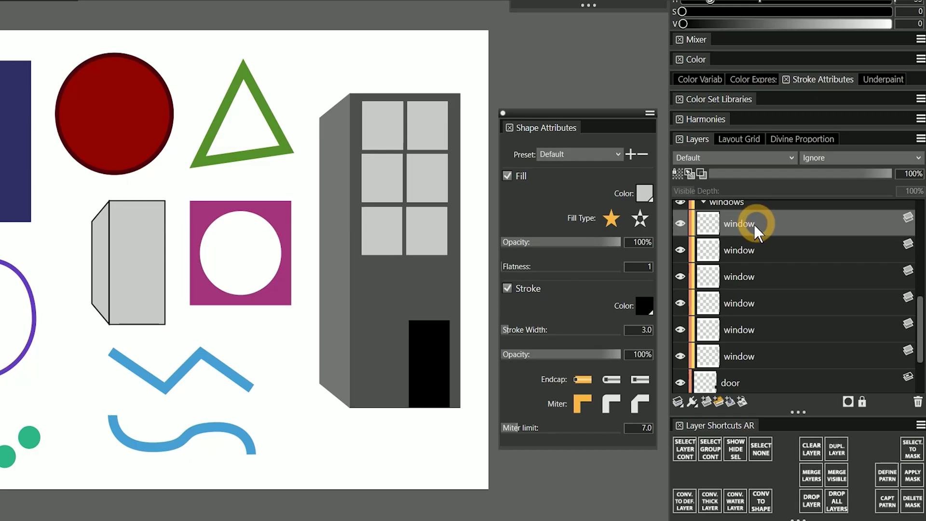
Step: Preserve transparency and shade the building's front and side with the Digital Airbrush, using dark tones near the base and white near the top
{"action": "left_click", "coordinate": [677, 171]}
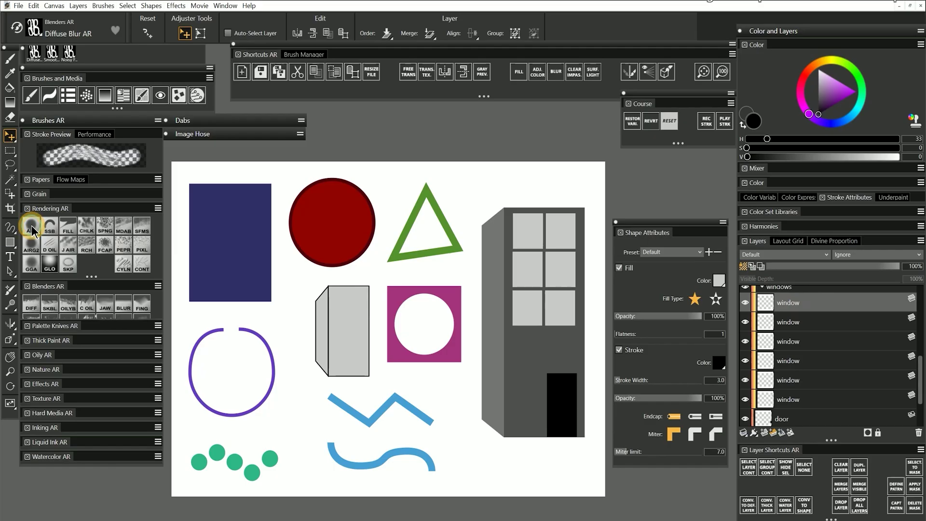
{"action": "left_click", "coordinate": [31, 225]}
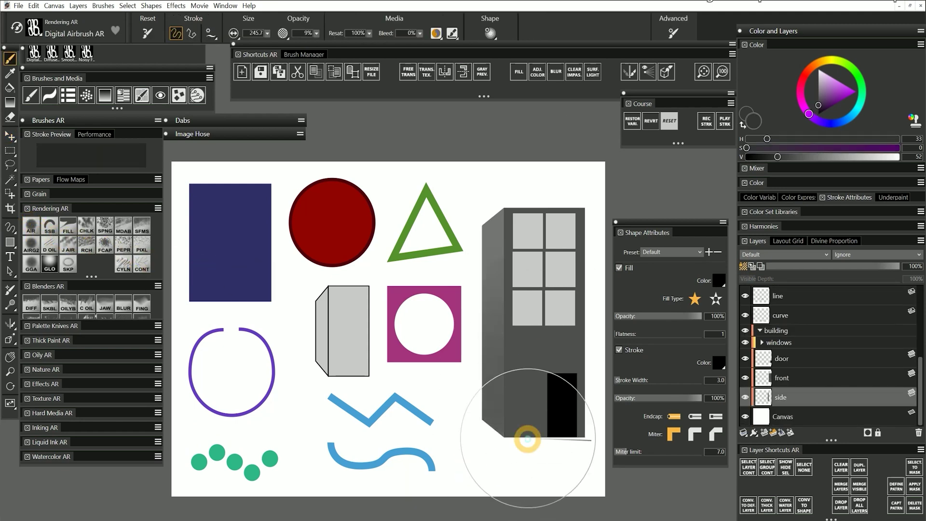
{"action": "left_click", "coordinate": [791, 377]}
{"action": "left_click_drag", "start_coordinate": [453, 441], "coordinate": [568, 479]}
{"action": "left_click", "coordinate": [819, 70]}
{"action": "left_click_drag", "start_coordinate": [559, 174], "coordinate": [541, 279]}
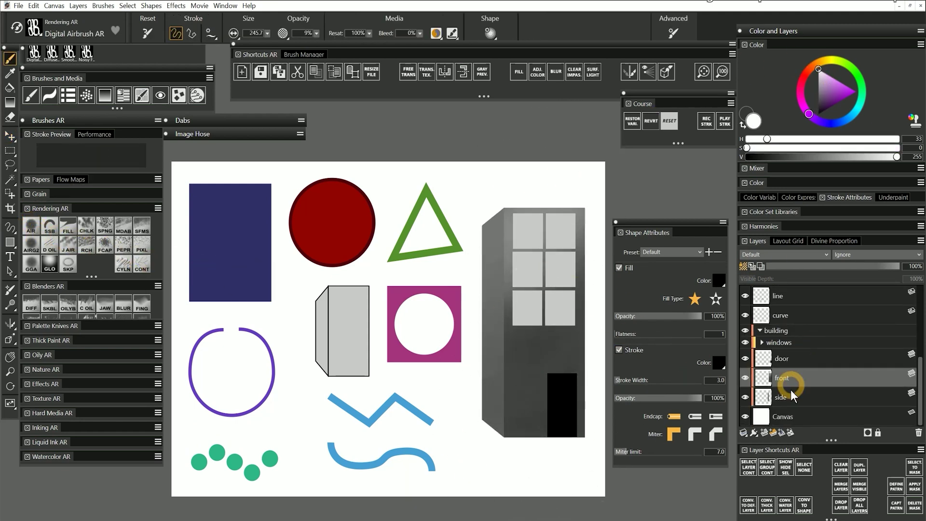
{"action": "left_click", "coordinate": [791, 393]}
{"action": "left_click_drag", "start_coordinate": [492, 205], "coordinate": [503, 253]}
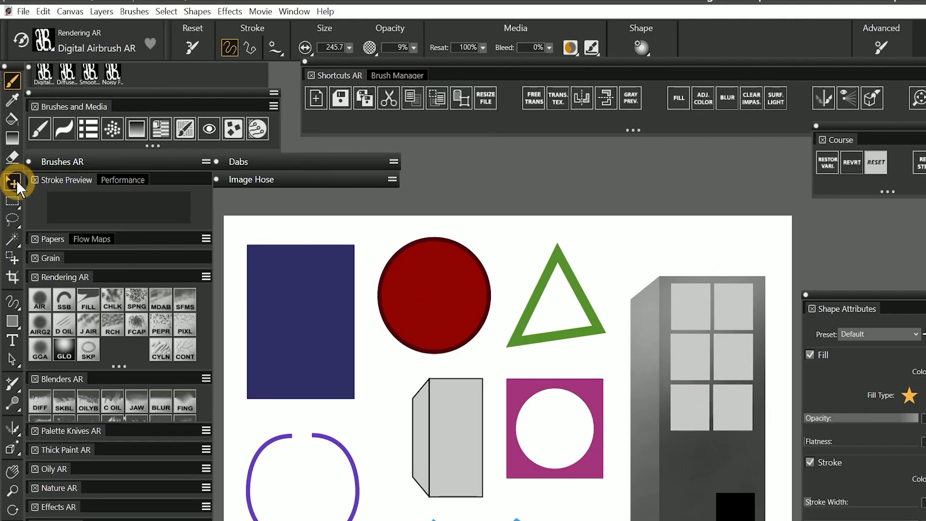
Step: Switch to the Layer Adjuster tool
{"action": "left_click", "coordinate": [14, 184]}
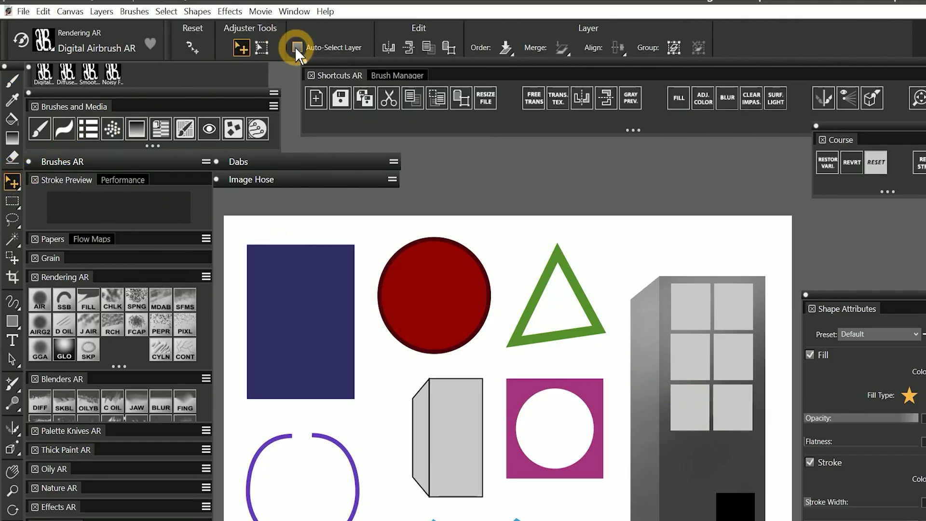